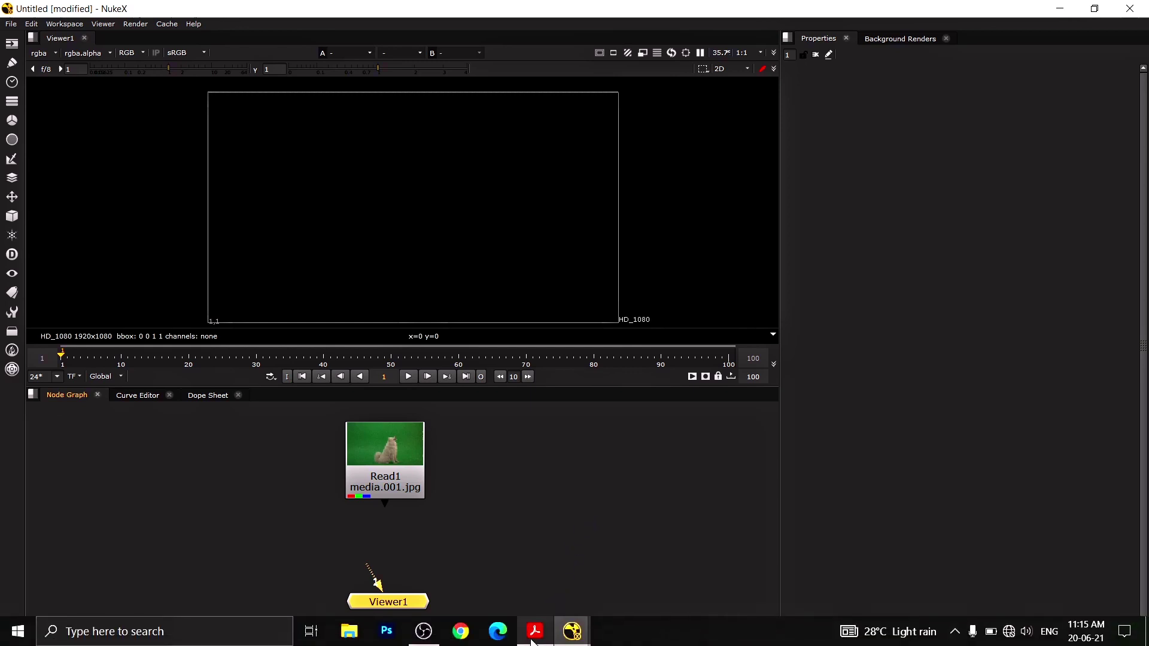
Switch from the NukeX script to the Nuke User Guide in Acrobat Reader.
click(534, 631)
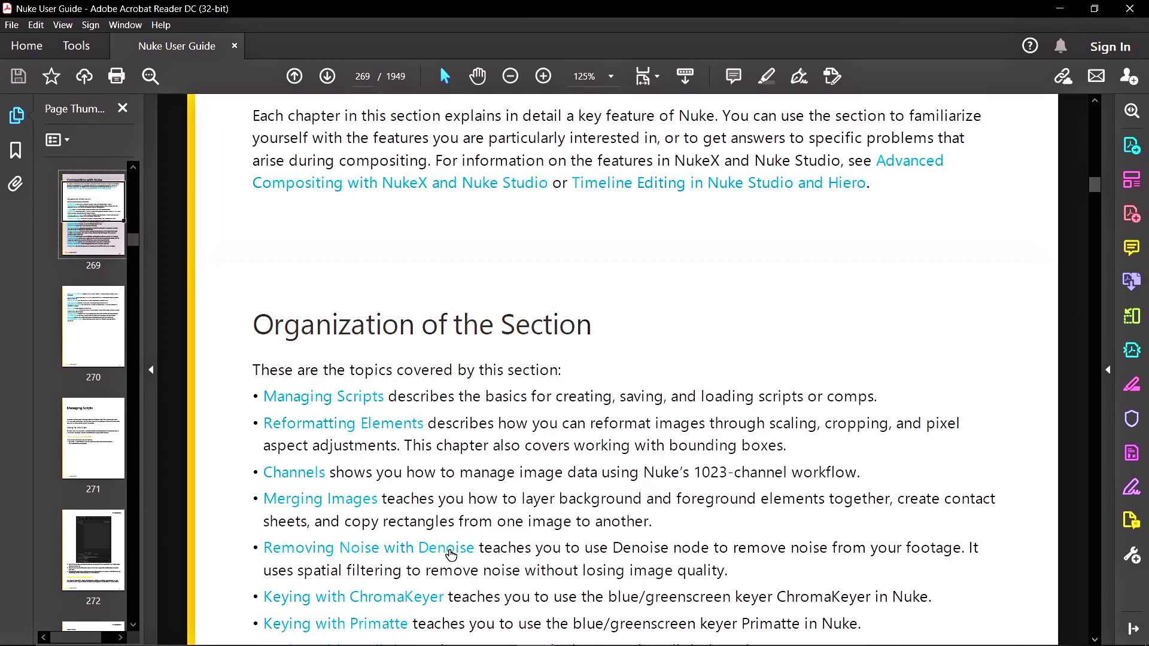
Go to page 353, 'Removing Noise with Denoise', and highlight the phrase about keeping image quality.
click(451, 554)
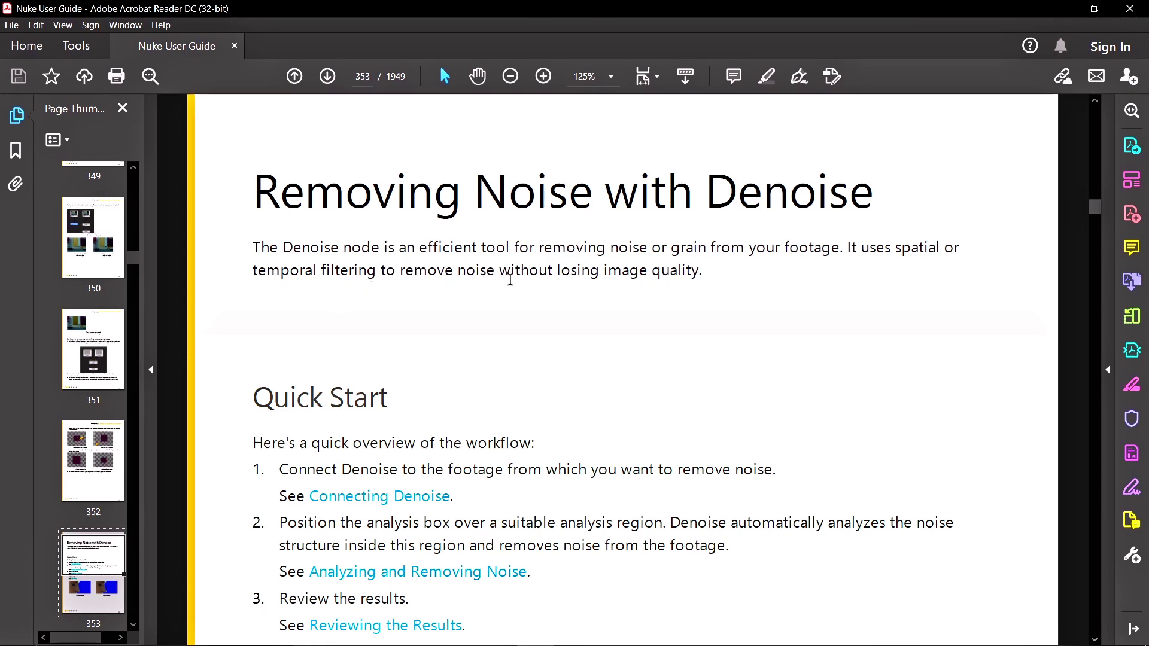
drag(499, 273, 680, 277)
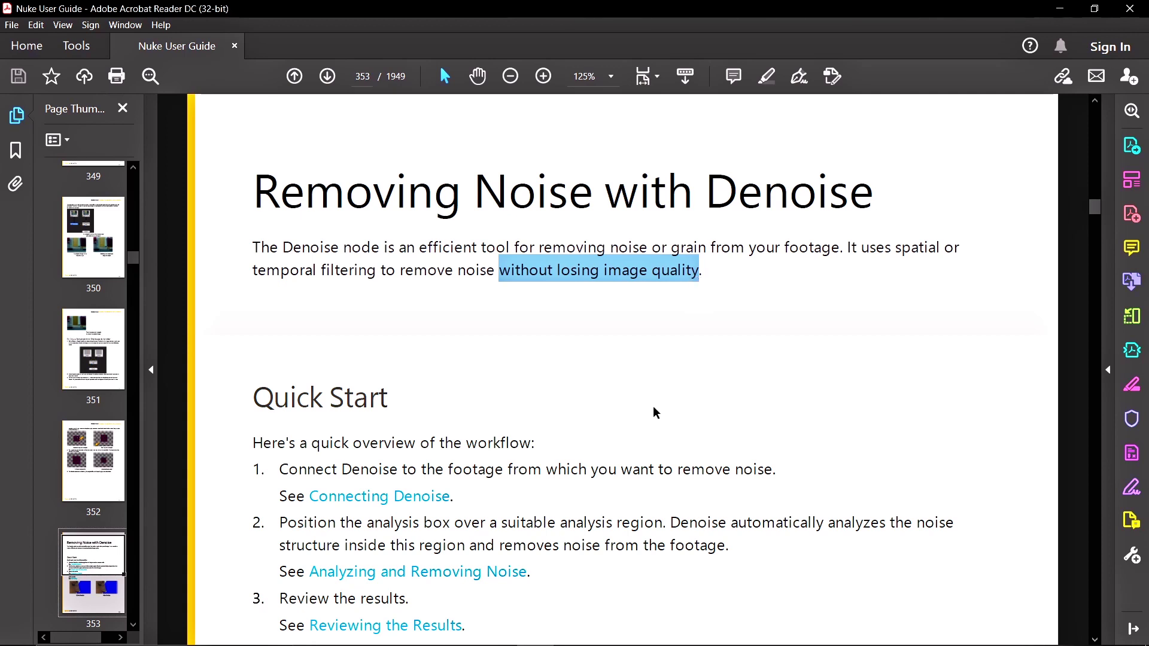
mouse_move(599, 644)
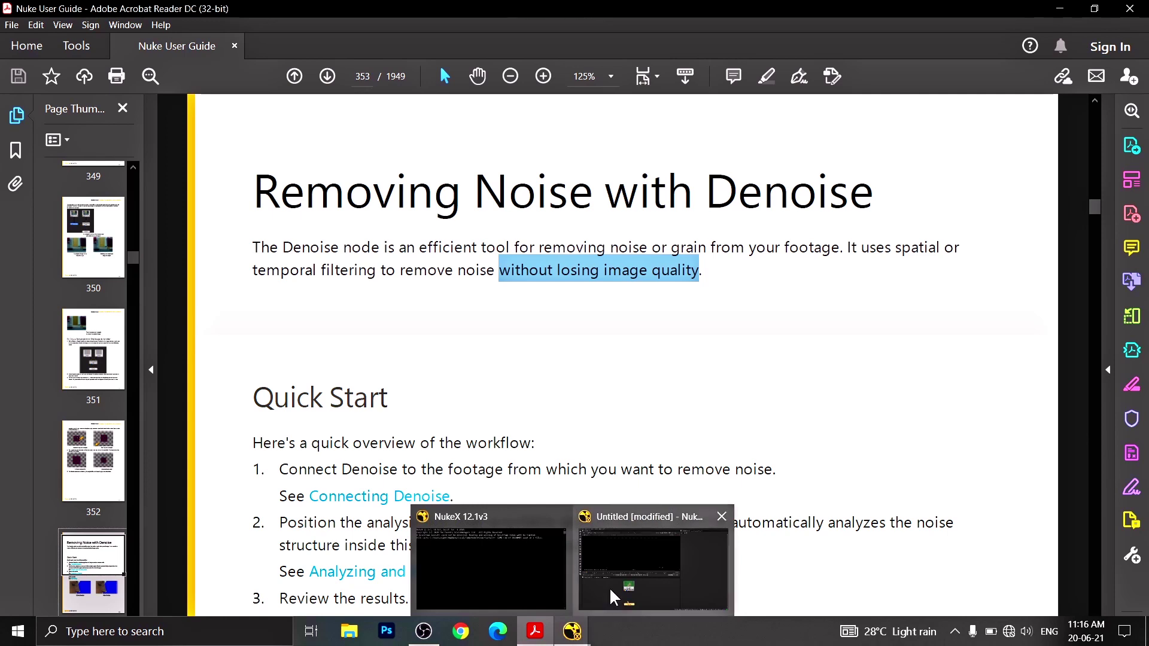
Back in NukeX, reposition the Read1 node and enable Auto Alpha in its properties.
click(611, 592)
drag(400, 458, 408, 458)
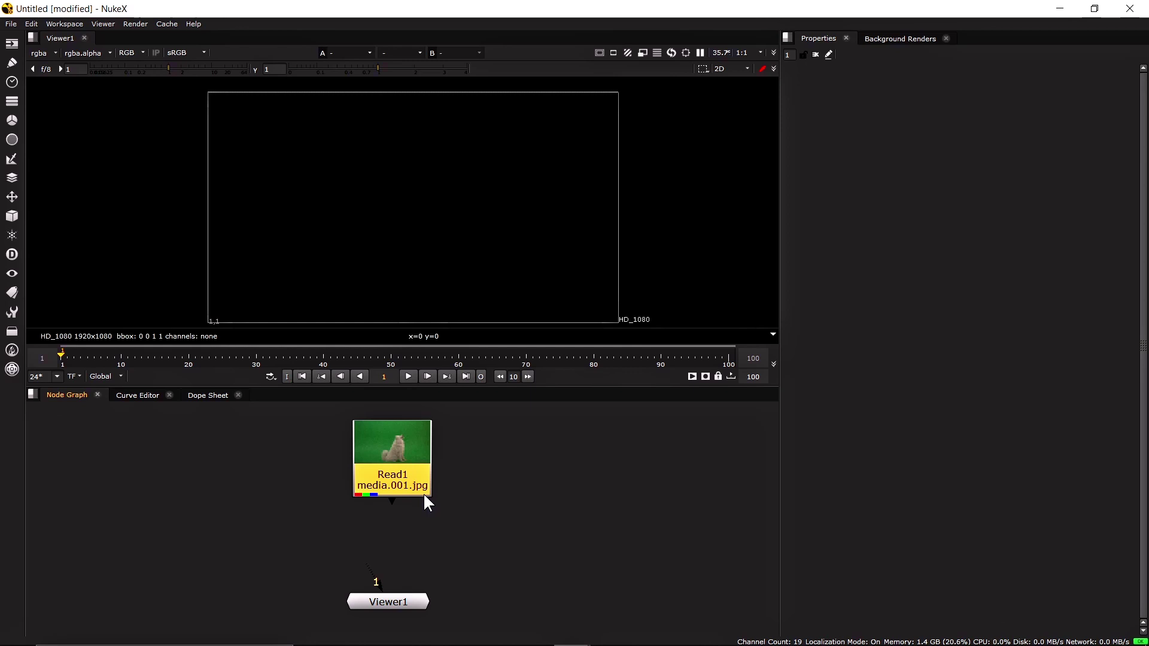
mouse_move(407, 454)
mouse_down()
mouse_move(379, 448)
mouse_move(389, 449)
mouse_up()
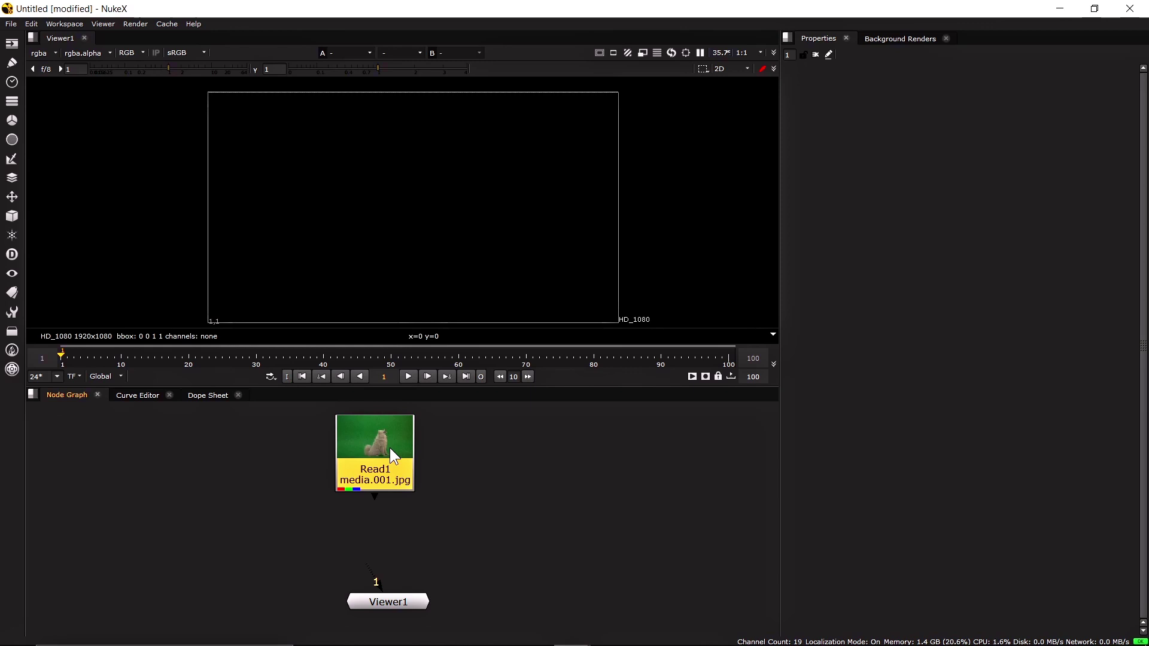
double_click(390, 450)
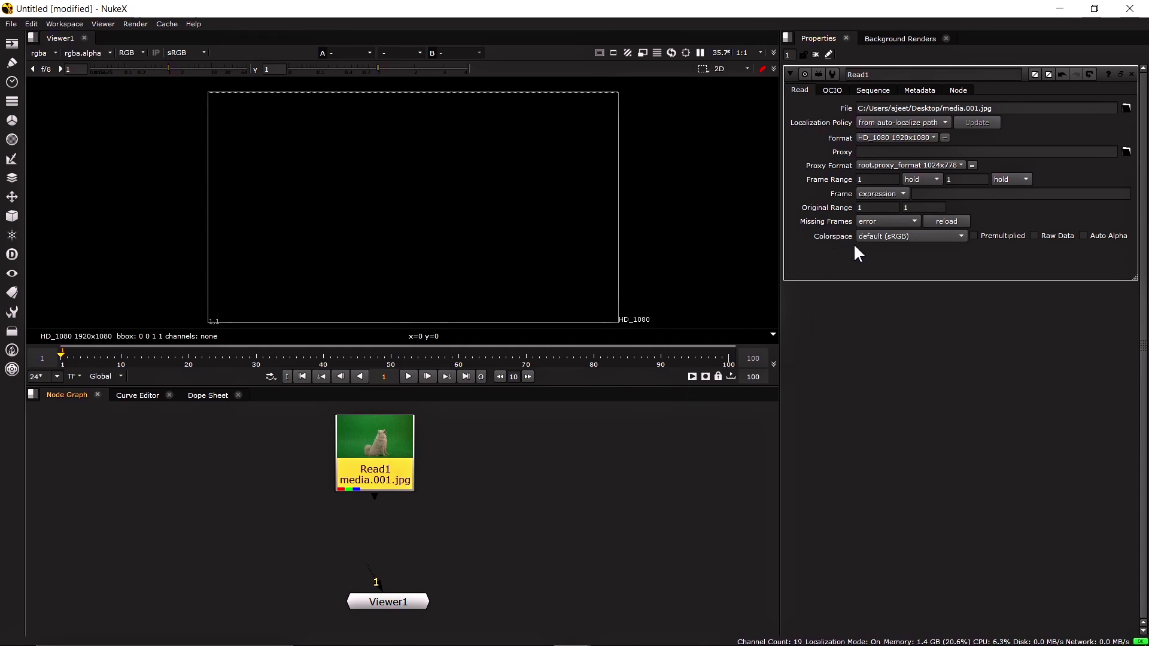
click(1083, 235)
drag(387, 459, 386, 465)
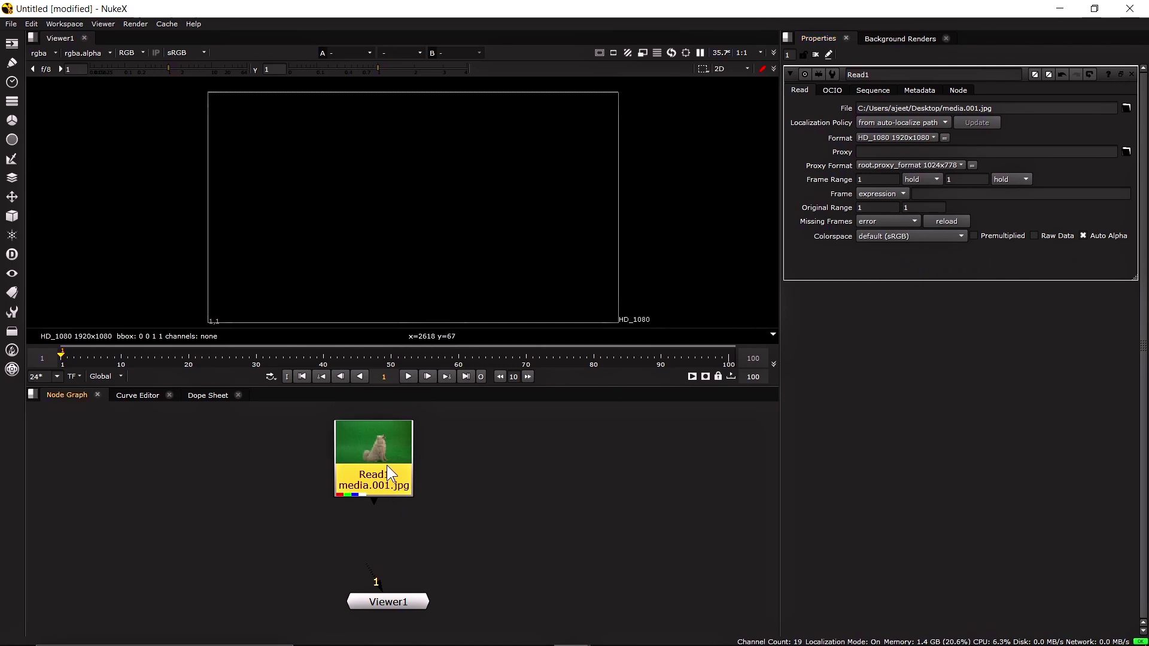
Connect Read1 to Viewer1 and zoom in on the grain around the dog's head.
key(1)
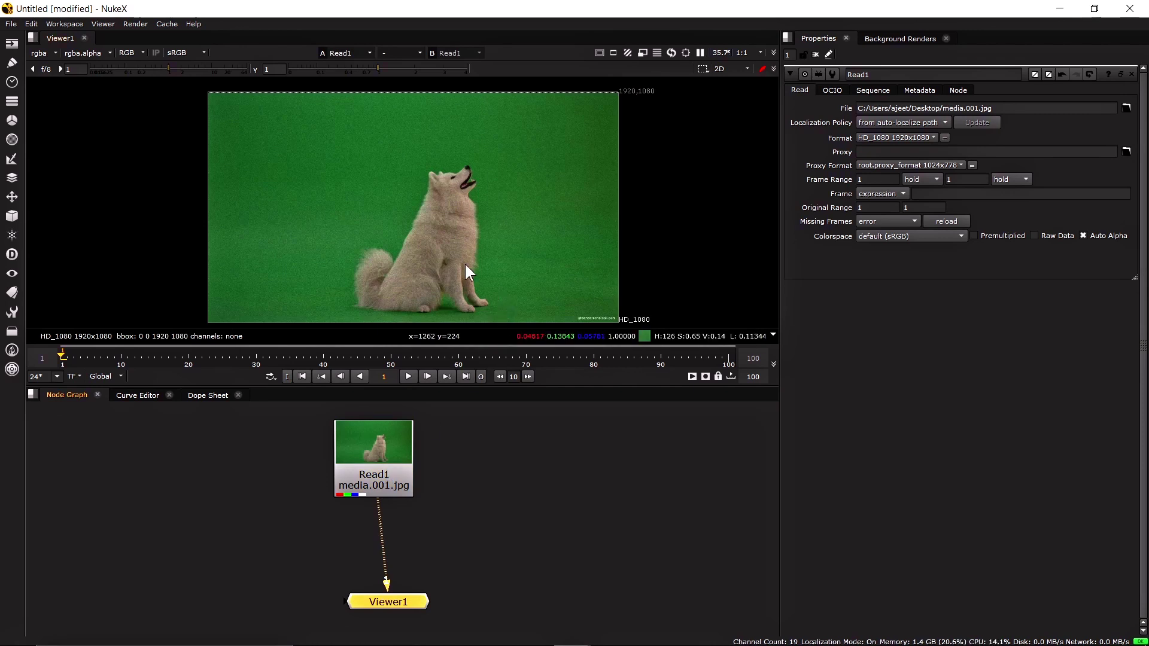
scroll(427, 192, up, 5)
scroll(525, 144, up, 1)
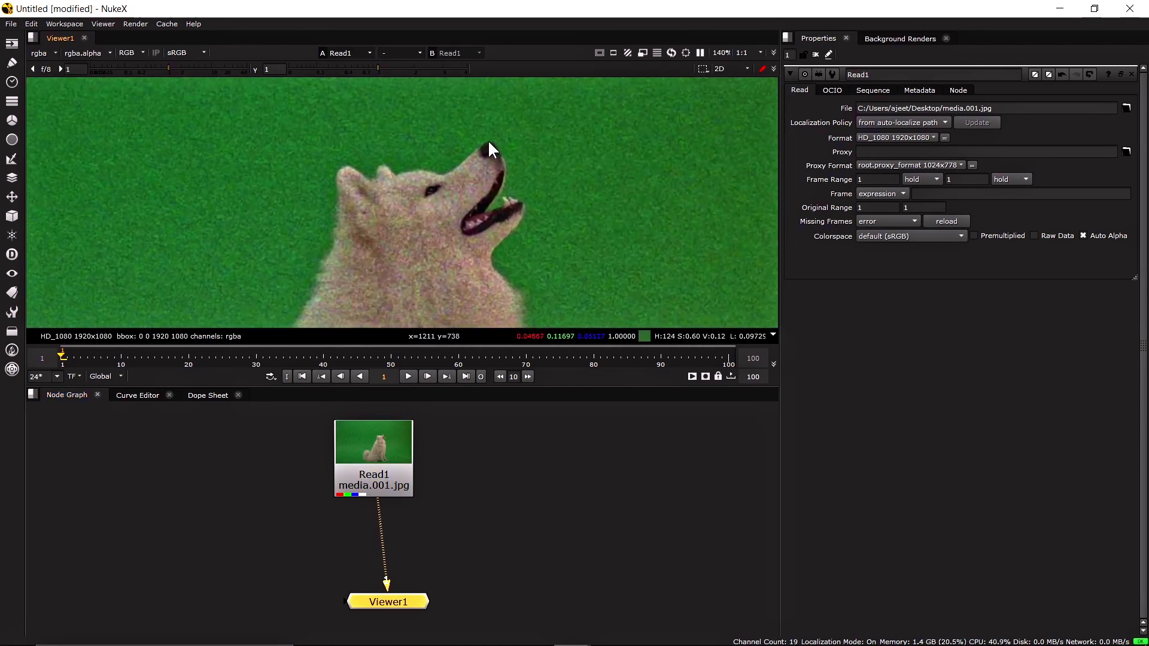
scroll(486, 147, up, 1)
scroll(485, 145, up, 1)
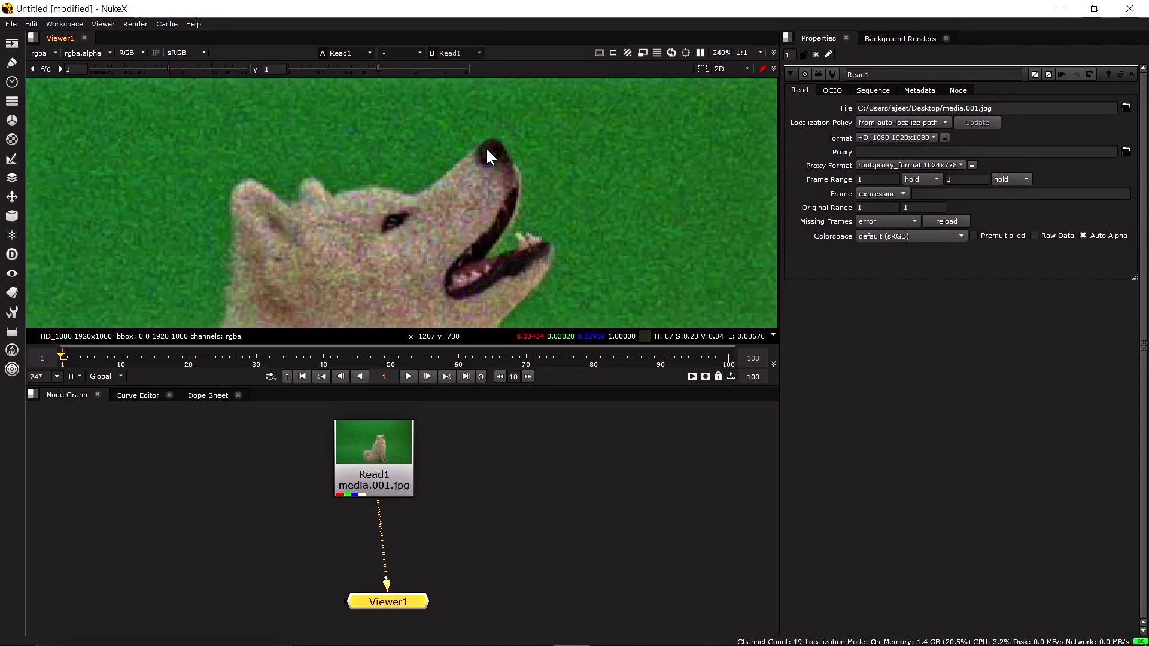
click(513, 494)
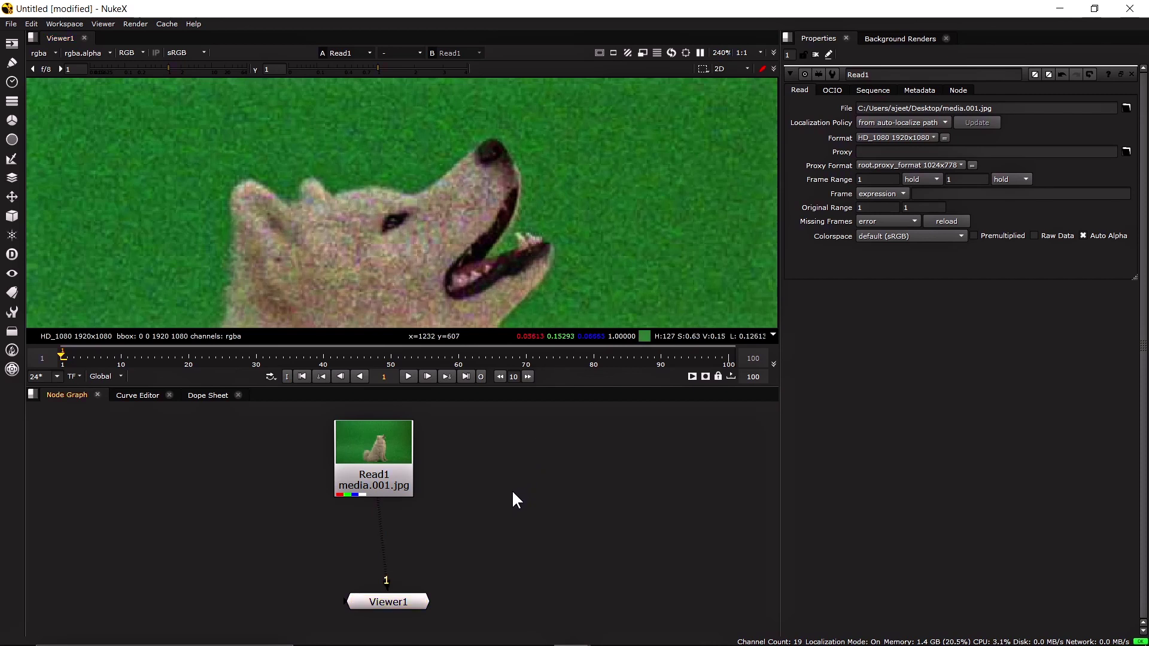
Add a Denoise node through the 'de' node search and place it below-right.
key(Tab)
text(de)
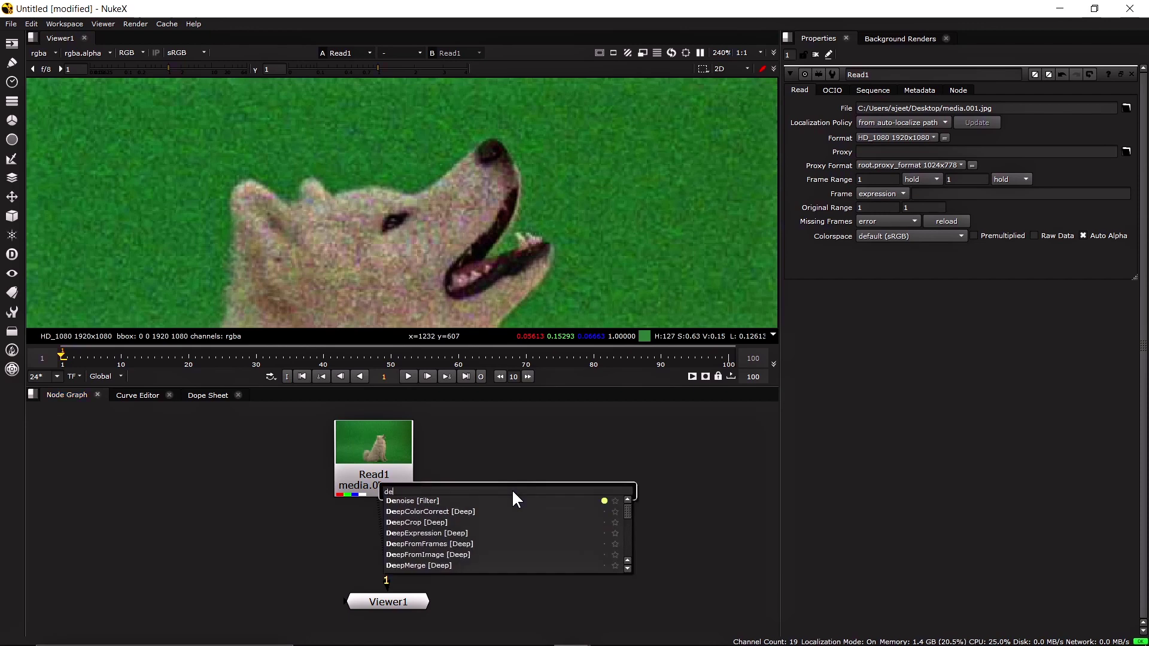
click(494, 501)
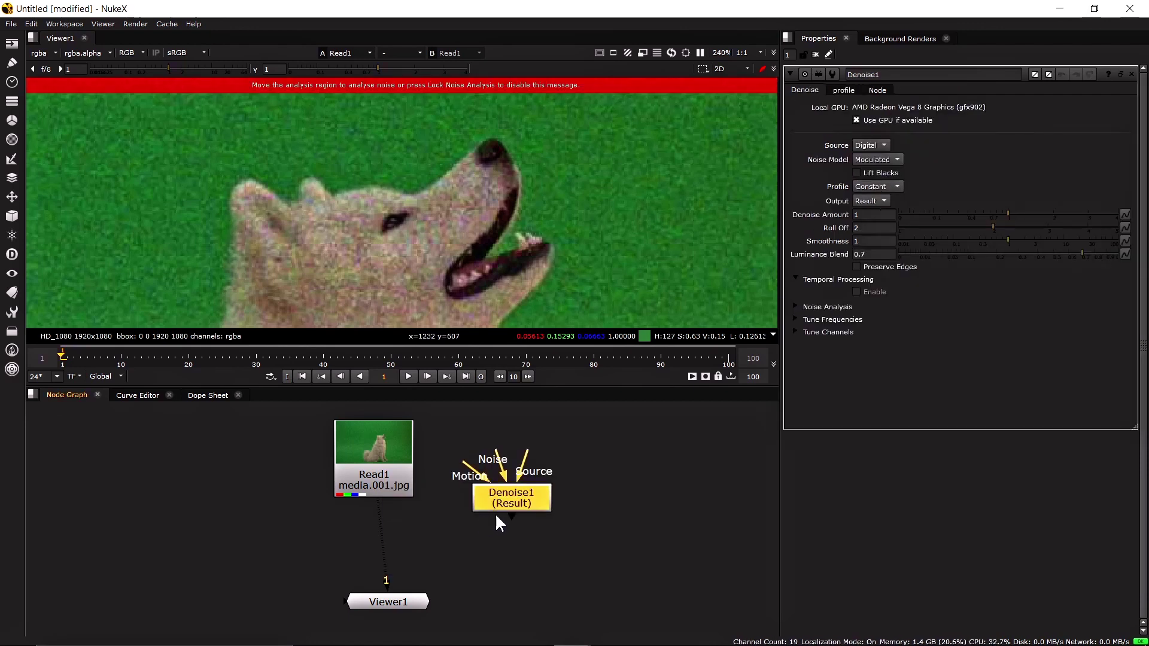
drag(498, 511, 522, 551)
scroll(539, 539, up, 8)
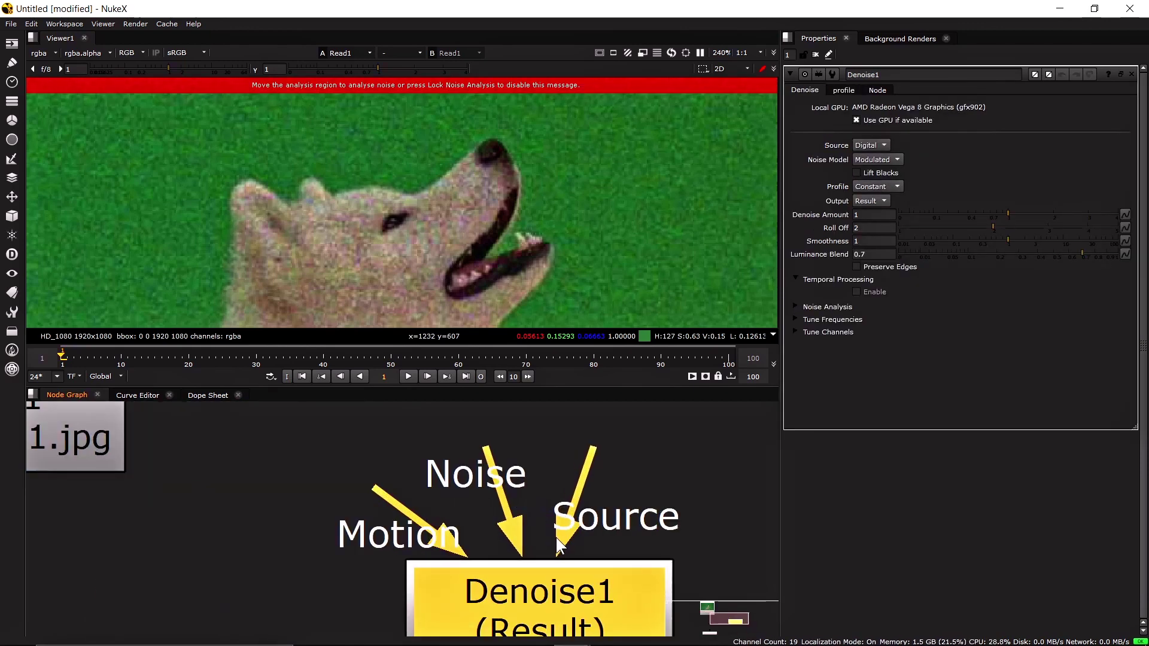
click(736, 506)
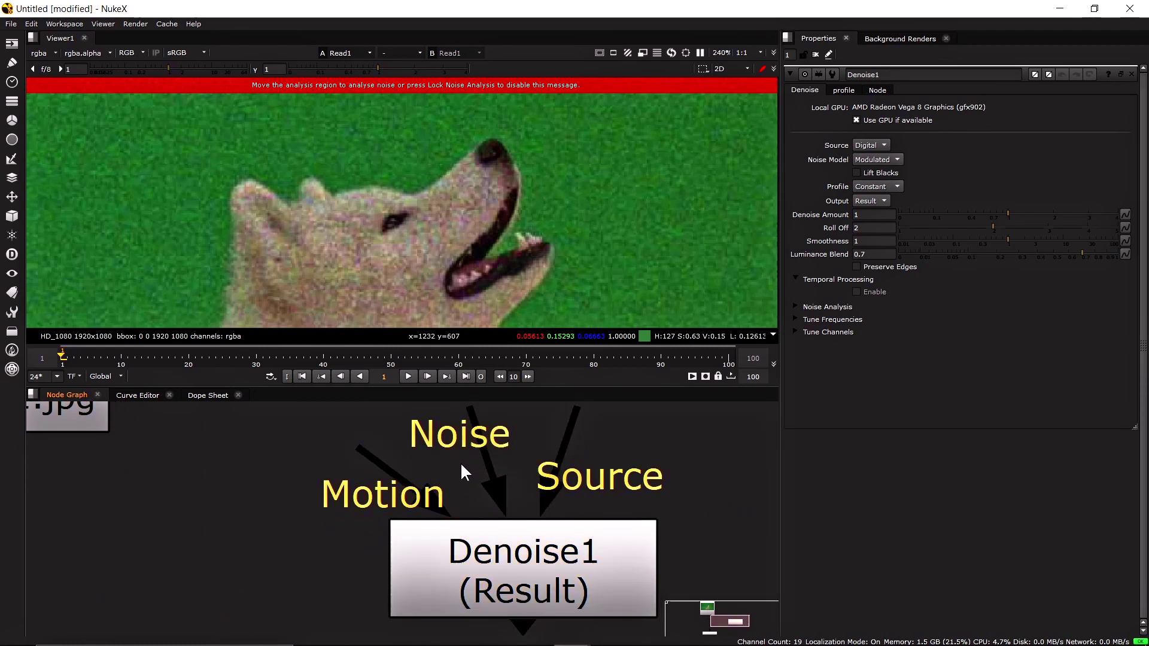
Wire Read1 into Denoise1's Source input and try connecting the Noise input too.
scroll(395, 491, down, 3)
middle_drag(425, 490, 437, 489)
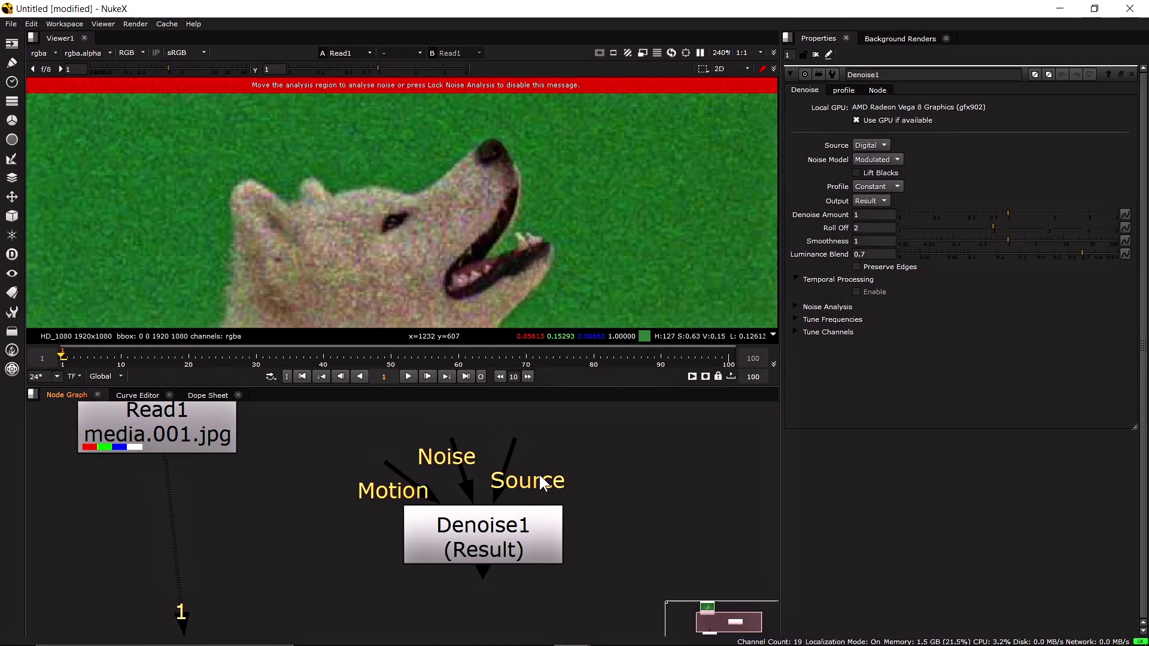
scroll(544, 461, down, 2)
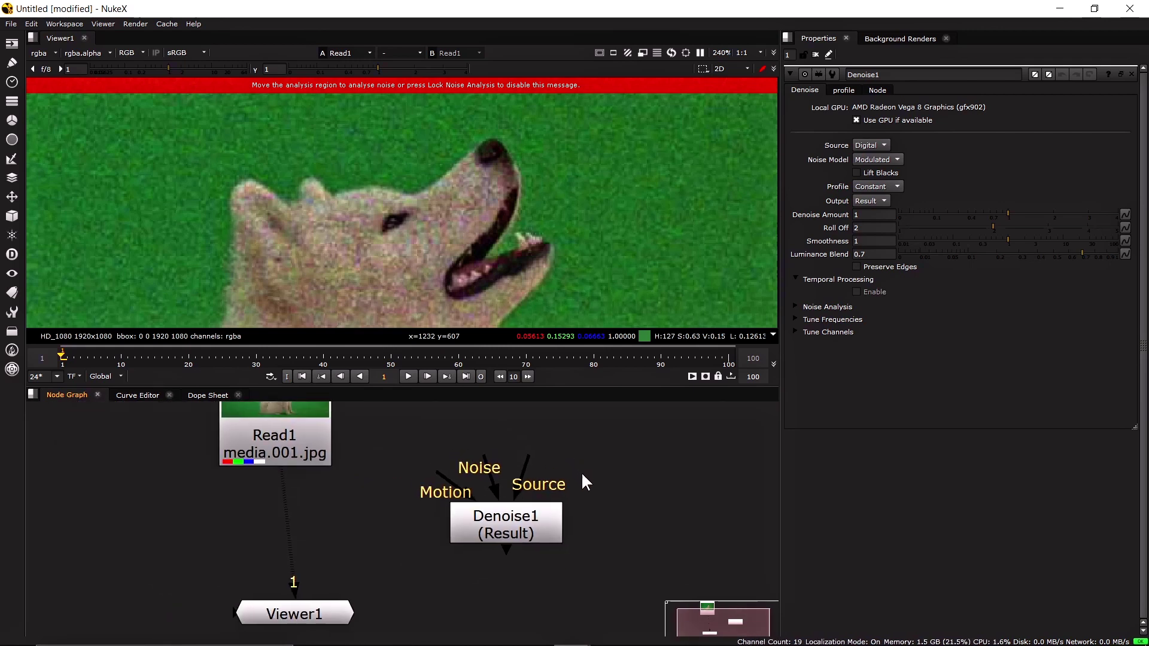
drag(549, 484, 301, 447)
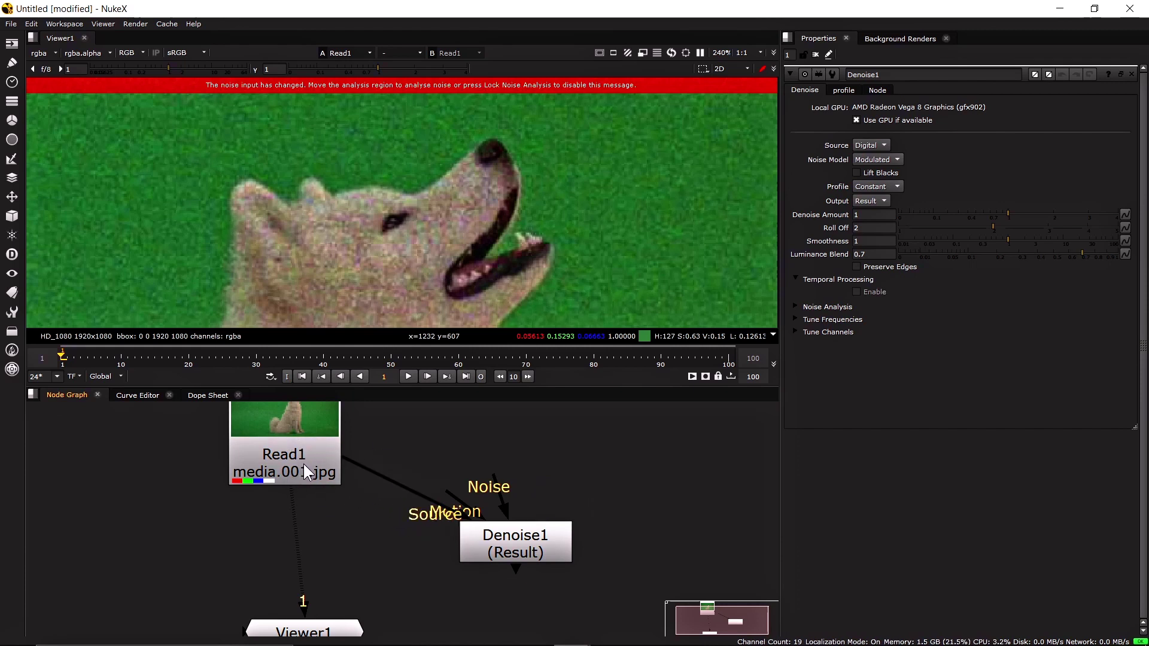
middle_drag(387, 502, 399, 487)
drag(516, 496, 610, 434)
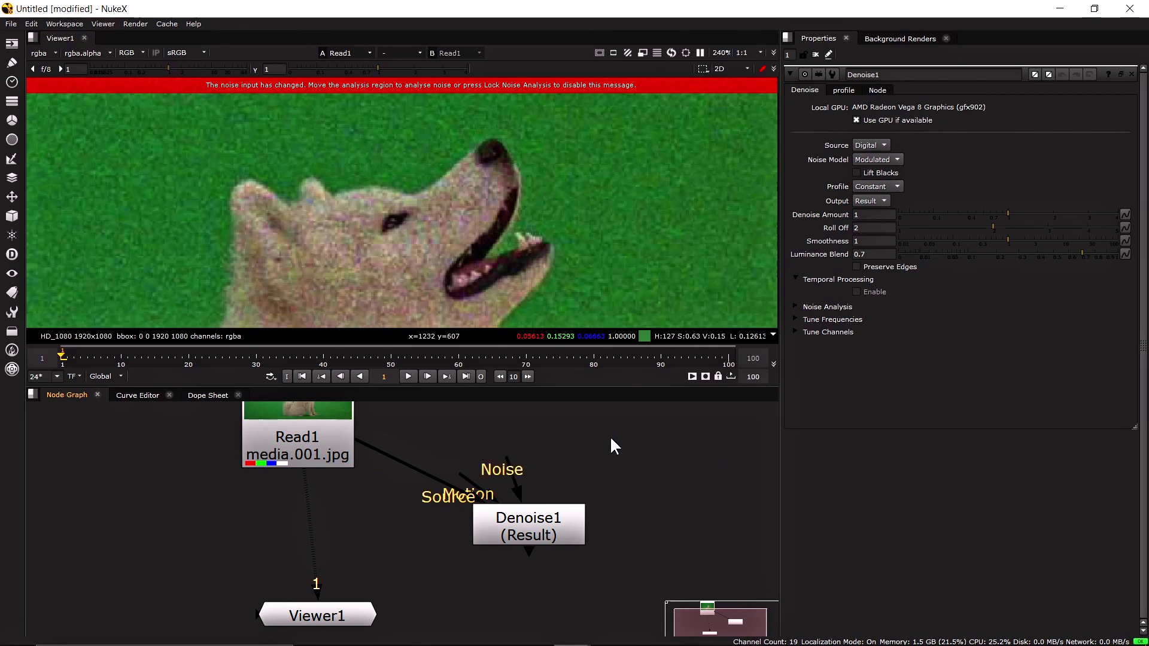
drag(523, 470, 354, 533)
drag(508, 458, 292, 436)
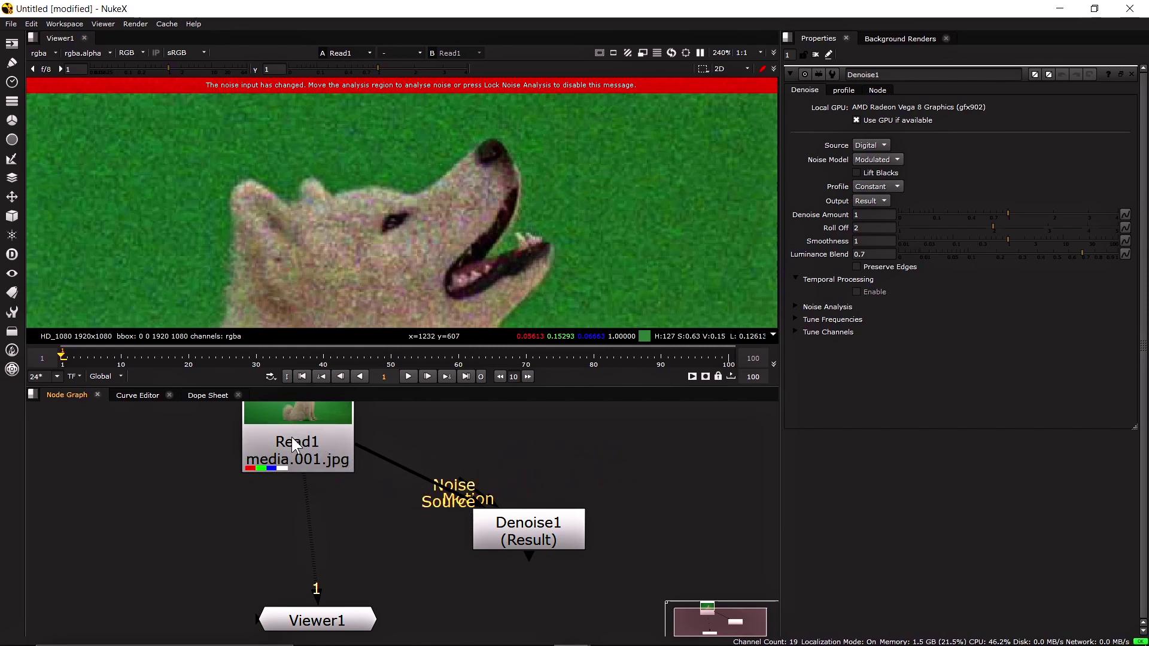
drag(530, 536, 529, 533)
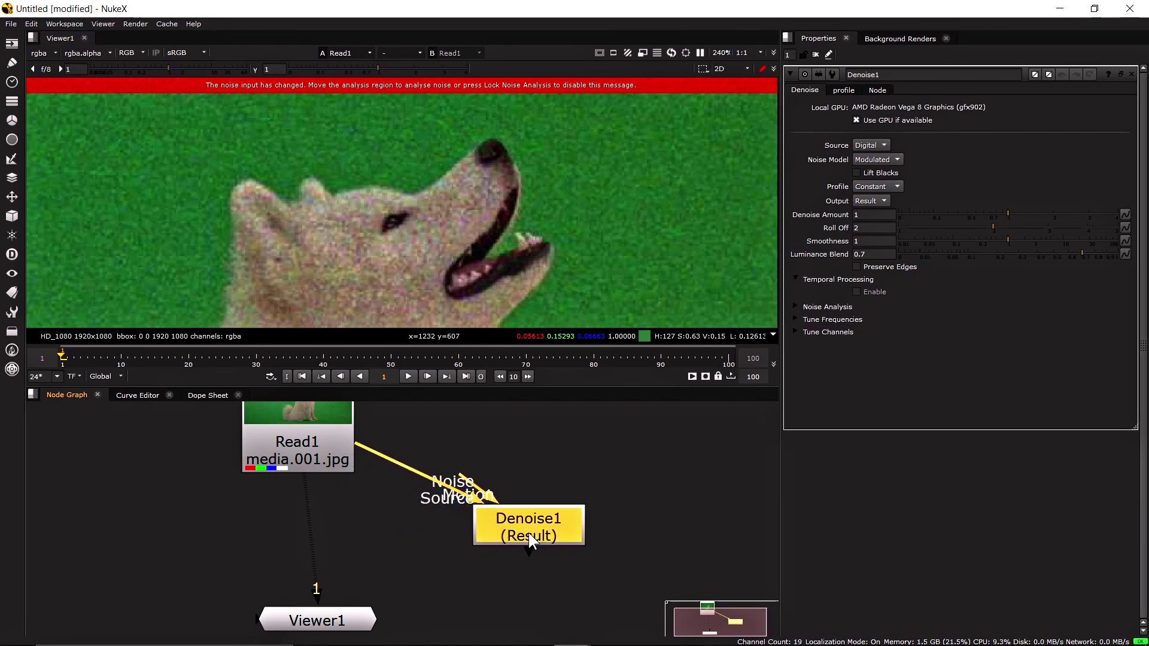
Show Denoise1's output in Viewer1.
key(1)
scroll(438, 157, down, 4)
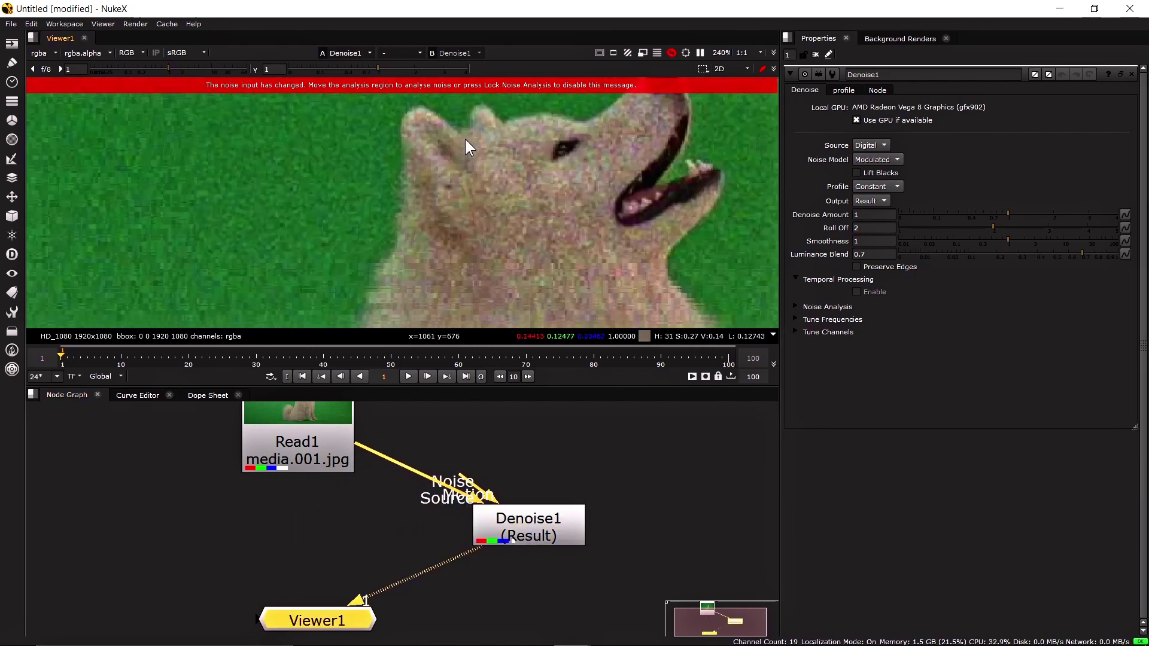
scroll(268, 263, down, 3)
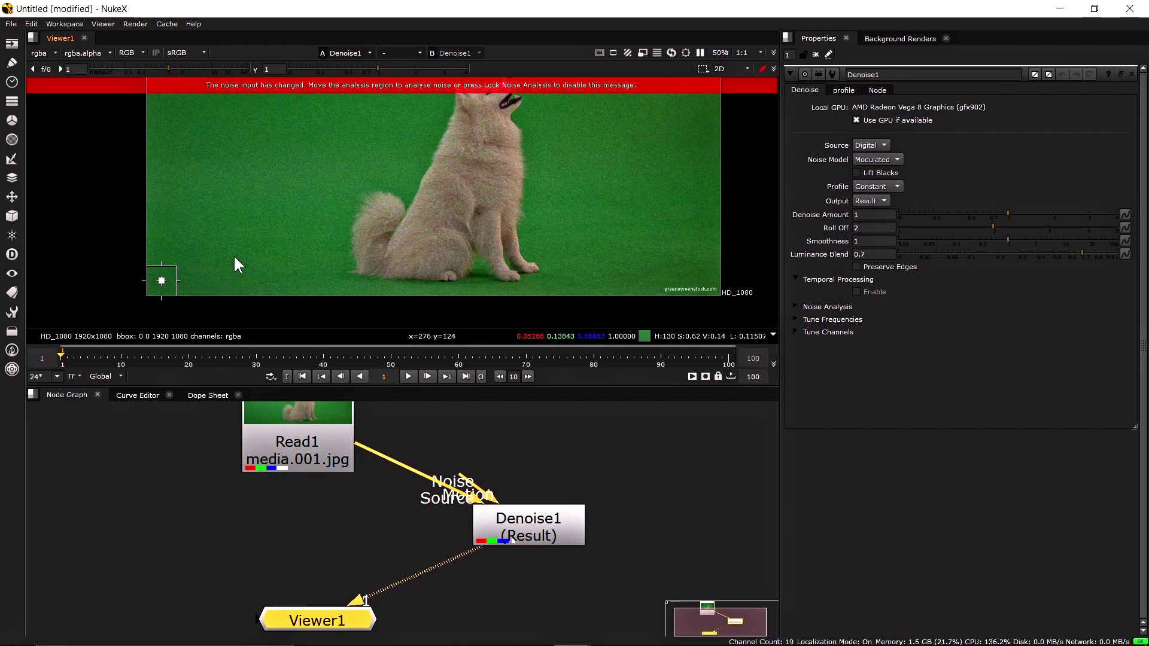
scroll(221, 264, up, 5)
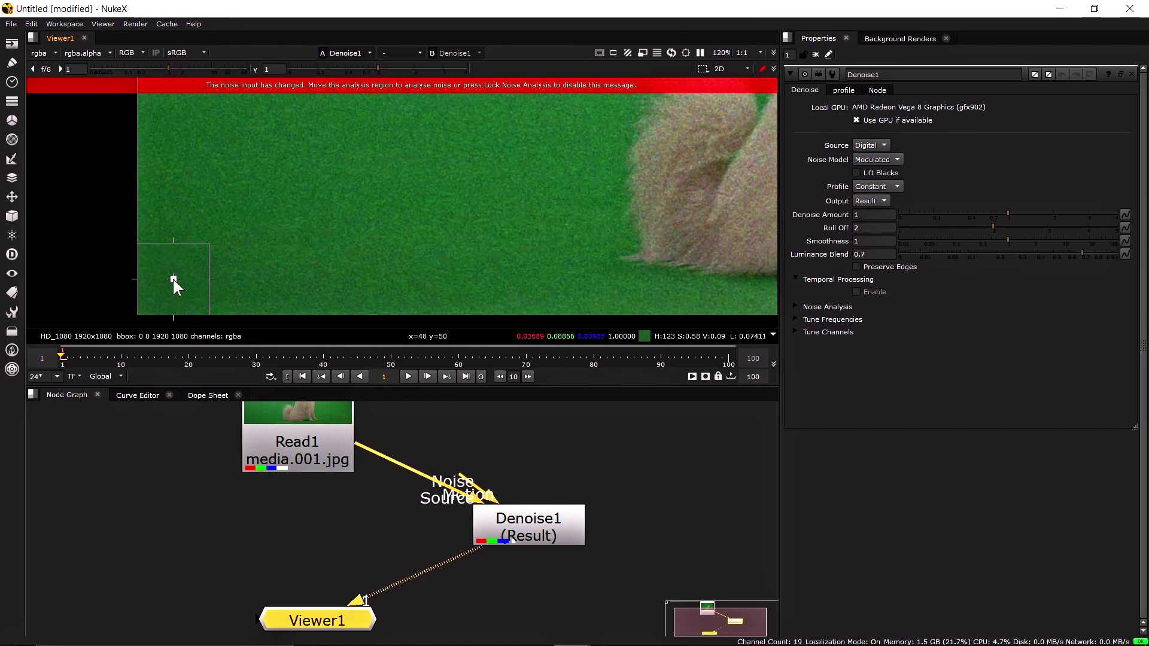
Move the noise analysis box onto plain green background beside the dog.
drag(174, 279, 318, 195)
middle_drag(441, 205, 392, 261)
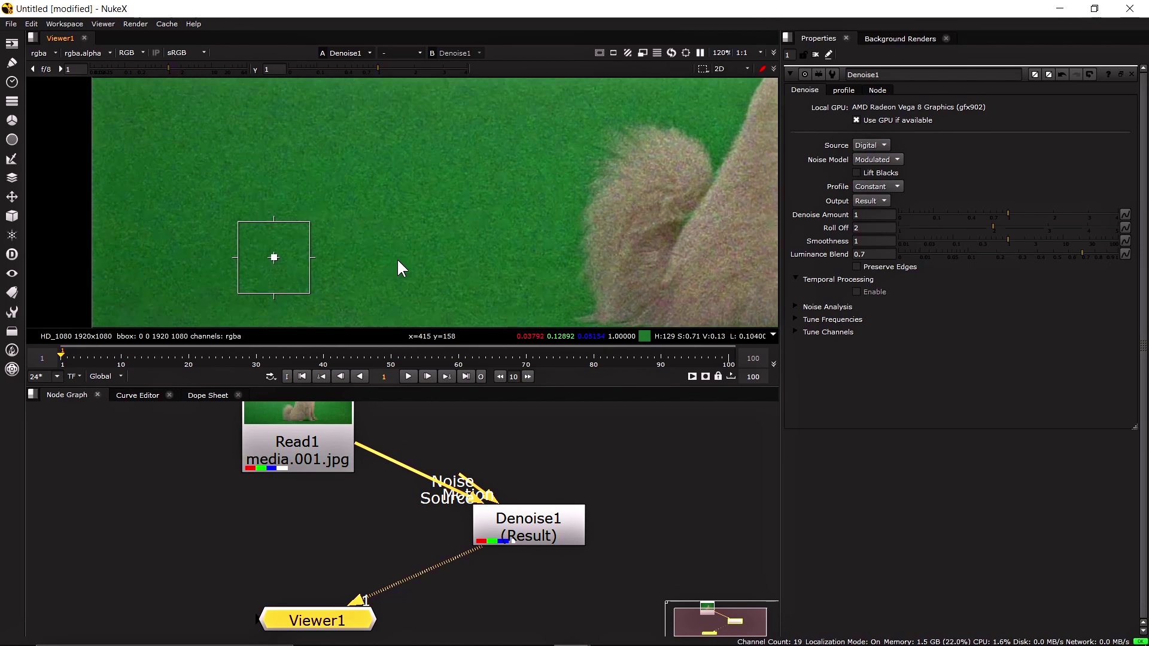
drag(240, 281, 497, 175)
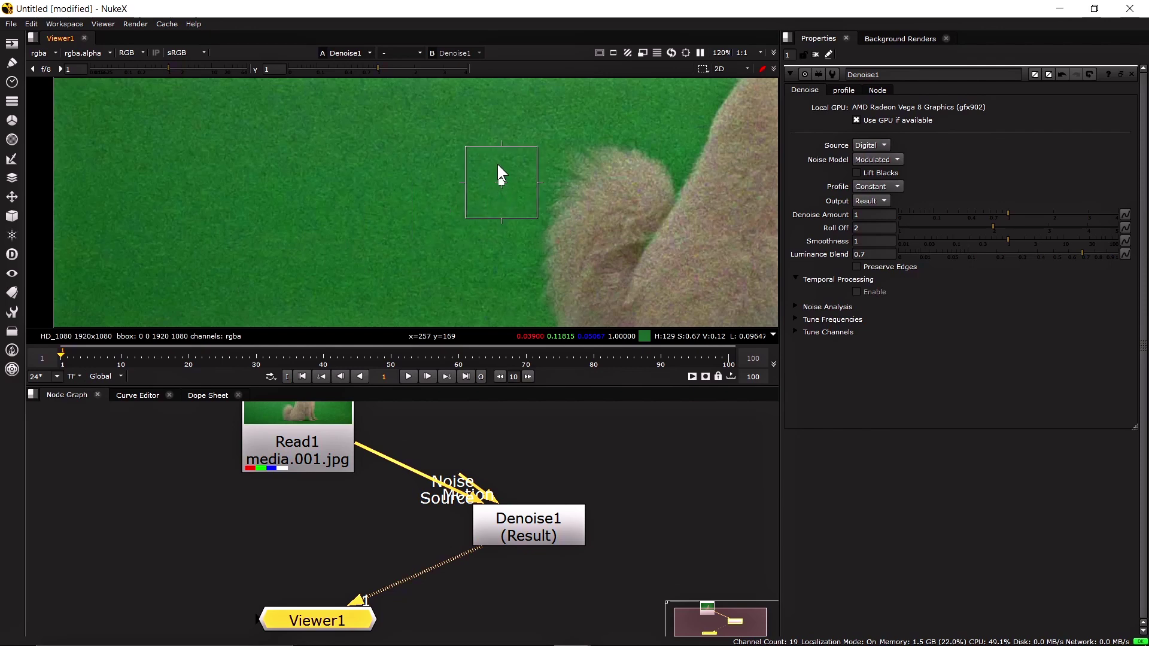
scroll(541, 209, down, 2)
click(313, 264)
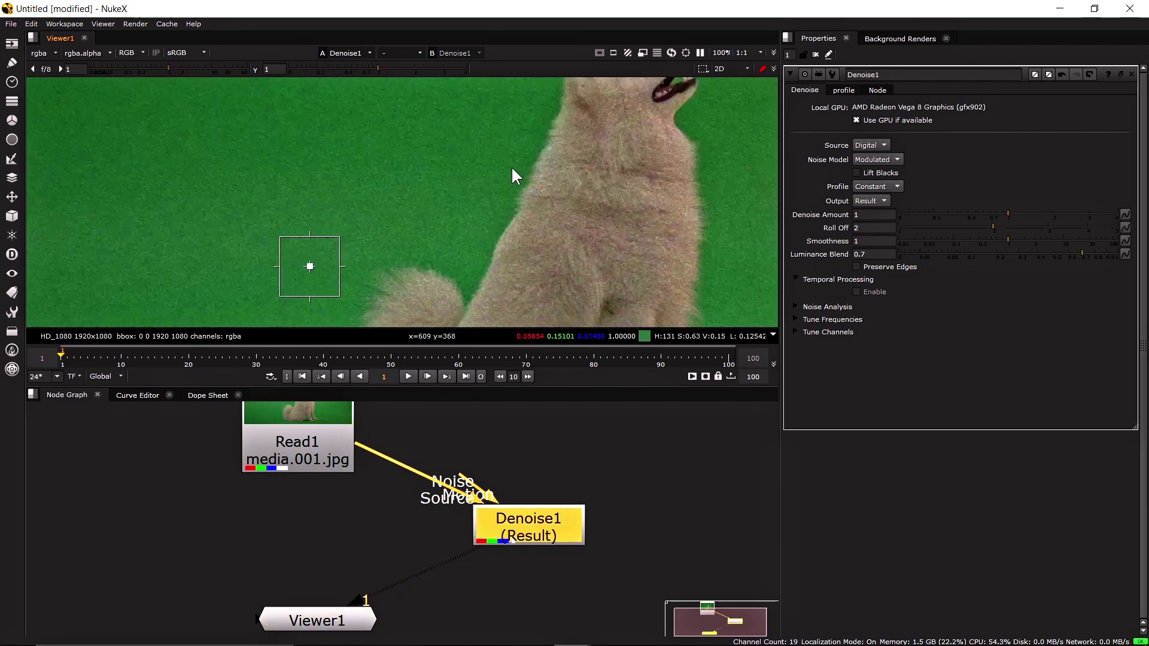
drag(308, 264, 519, 174)
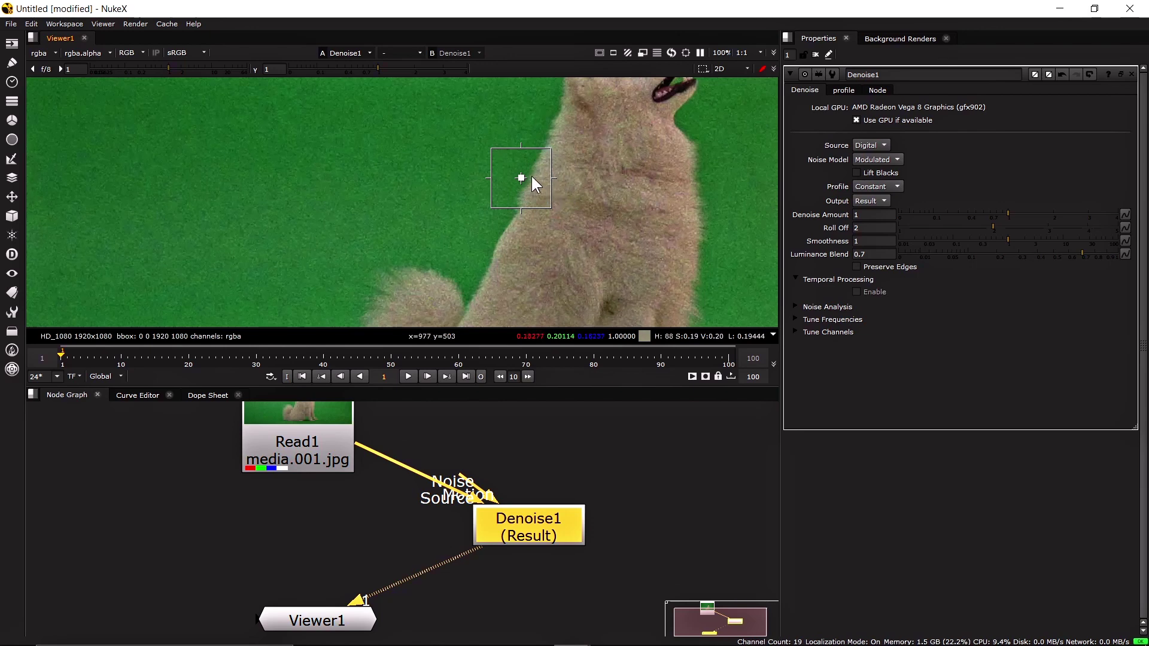
scroll(531, 176, up, 2)
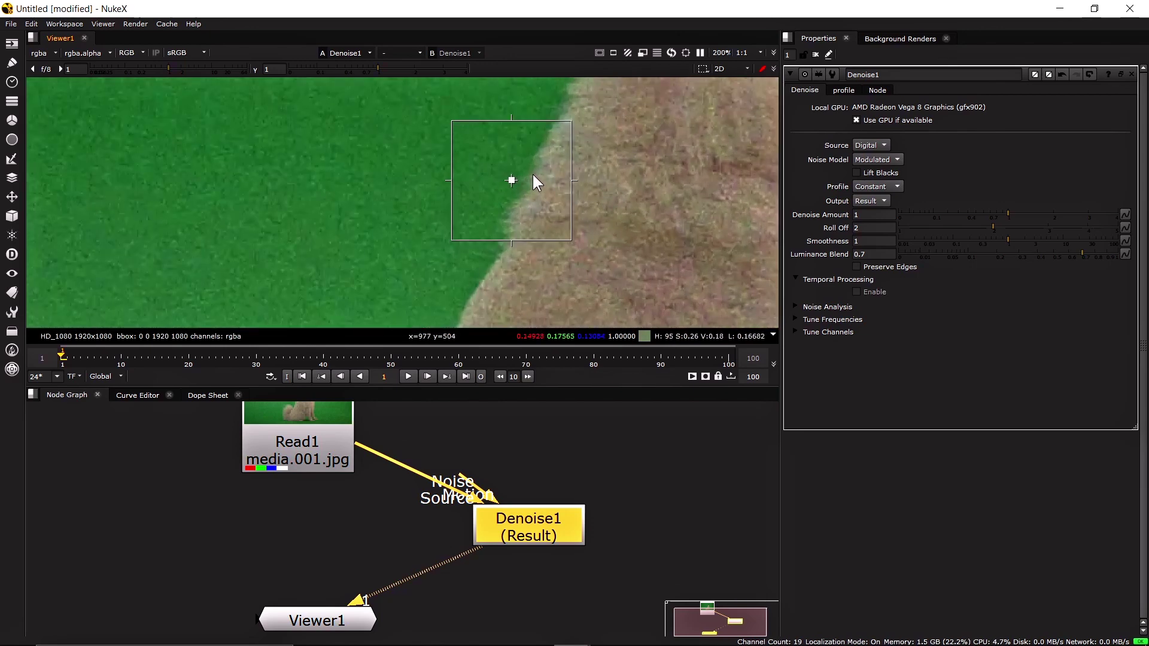
scroll(532, 172, down, 2)
scroll(604, 258, down, 2)
drag(583, 257, 296, 144)
middle_drag(333, 172, 407, 220)
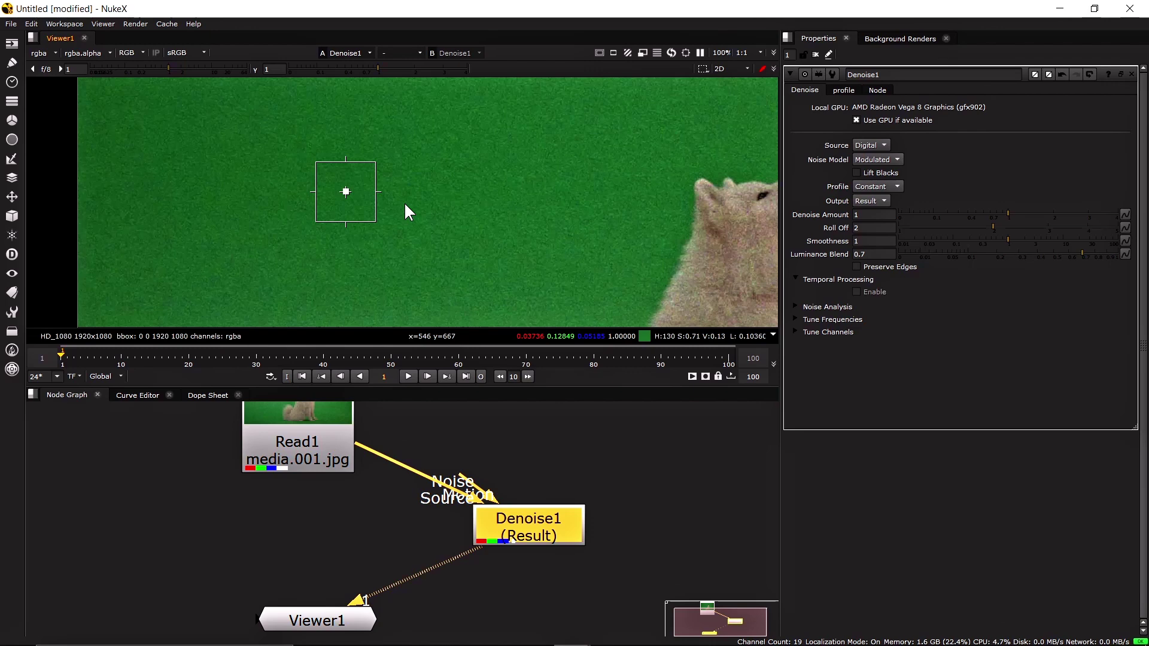
Enlarge the analysis region over clean green screen and move Denoise1 under Read1.
drag(451, 242, 577, 269)
middle_drag(610, 254, 428, 153)
drag(400, 172, 418, 213)
middle_drag(449, 179, 562, 240)
drag(389, 199, 310, 167)
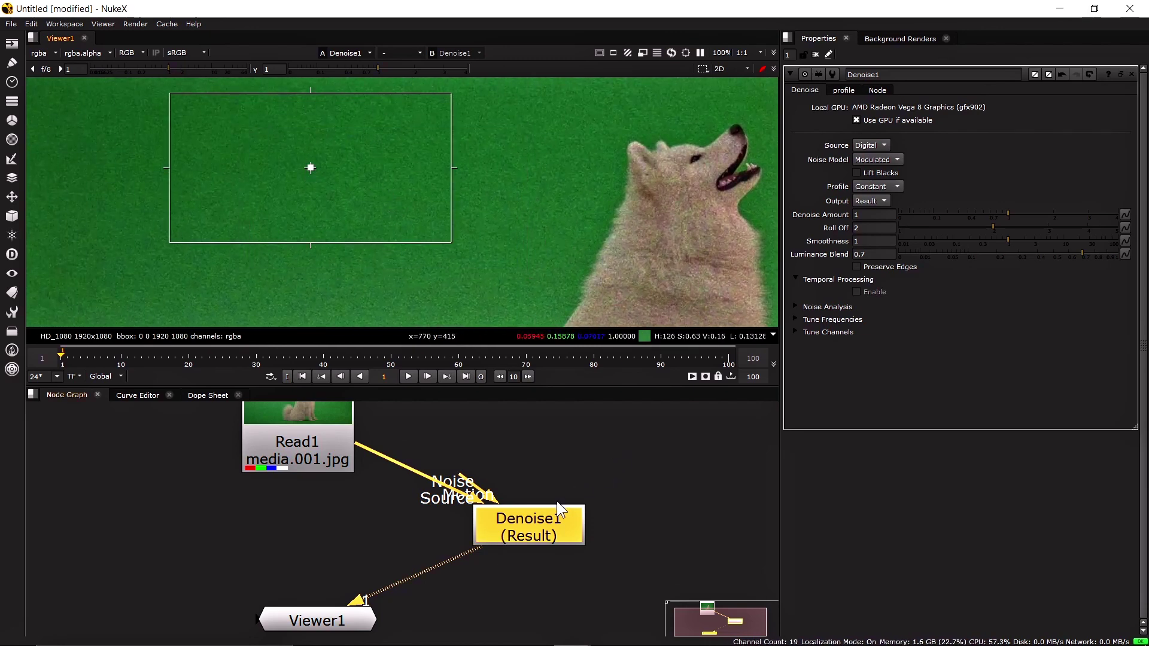
drag(557, 520, 387, 515)
middle_drag(664, 169, 519, 143)
scroll(518, 185, up, 3)
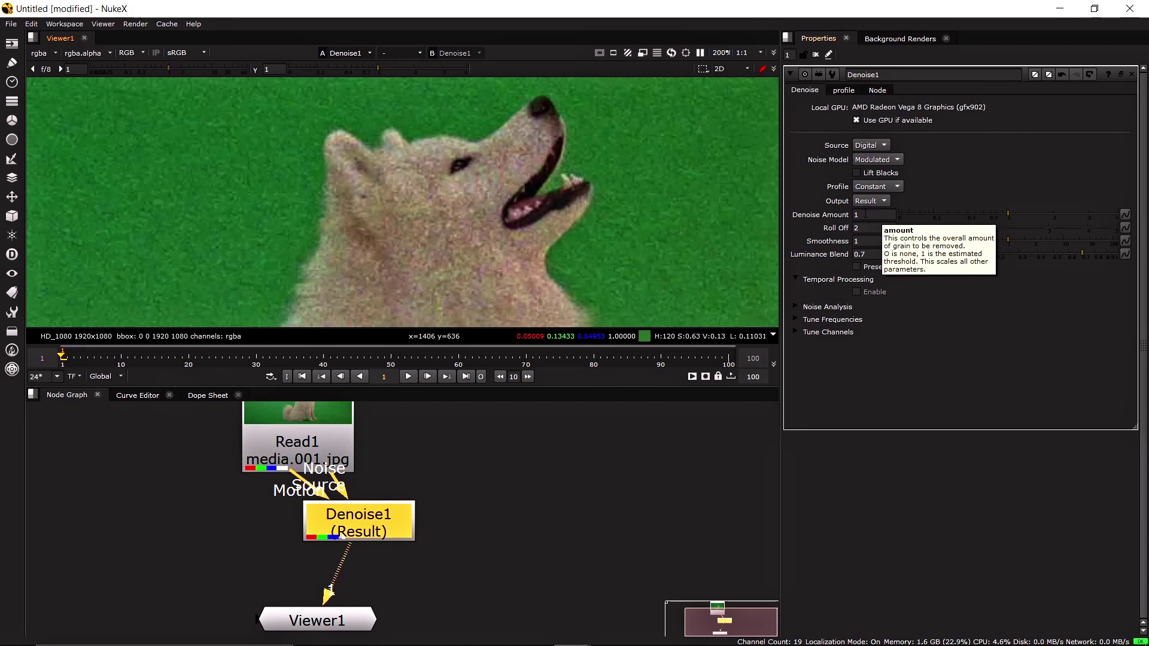
Set Denoise Amount to 5.56, then push it up to 11.14.
double_click(877, 216)
text(5.56)
key(Return)
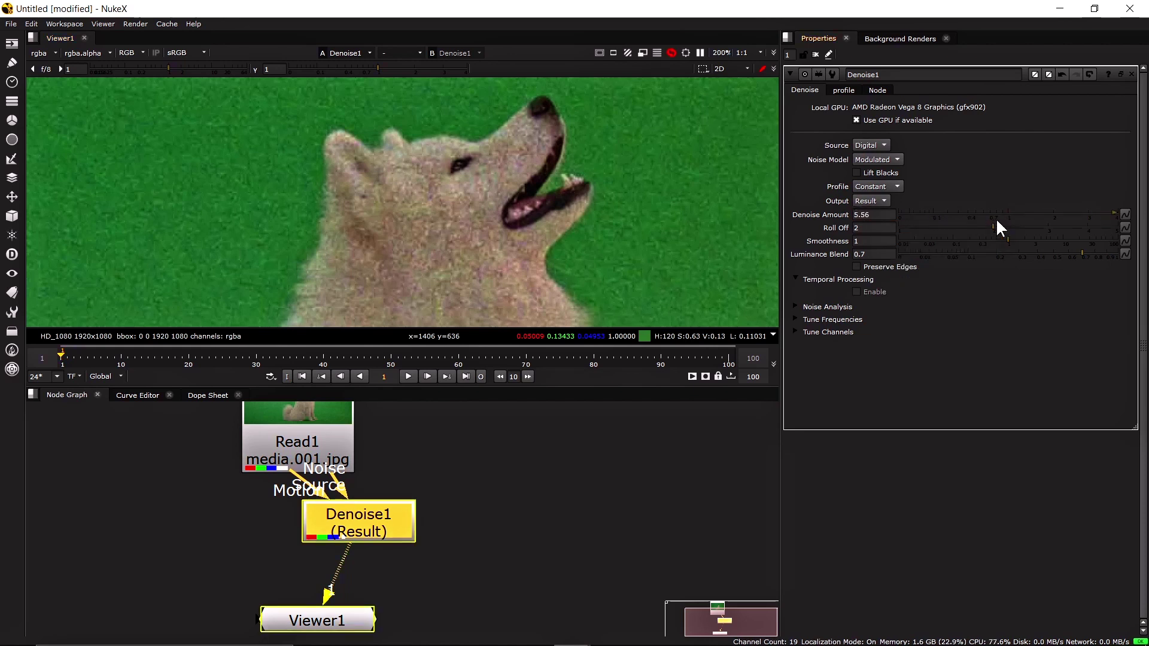
drag(876, 213, 1030, 214)
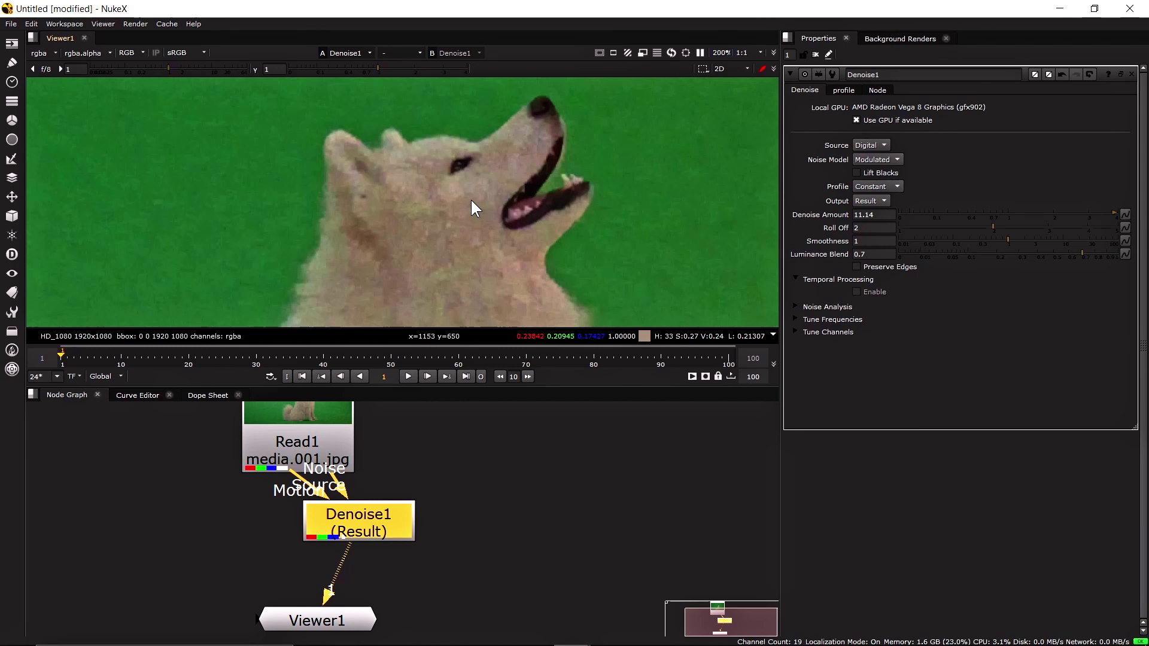
drag(363, 524, 412, 549)
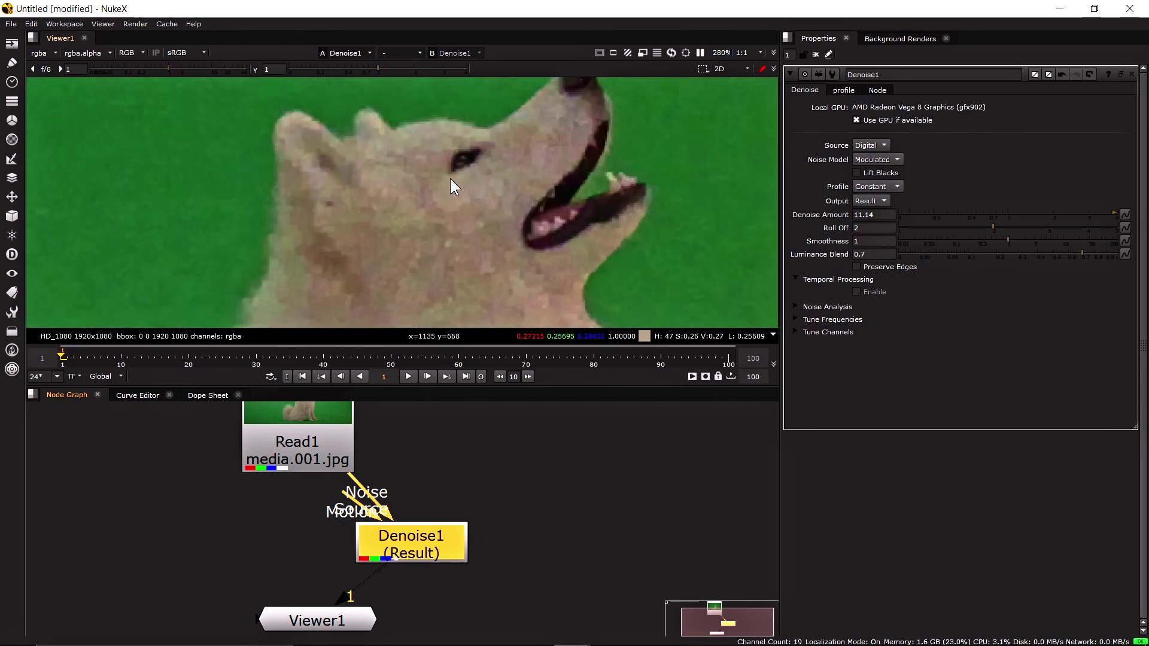
scroll(450, 179, up, 2)
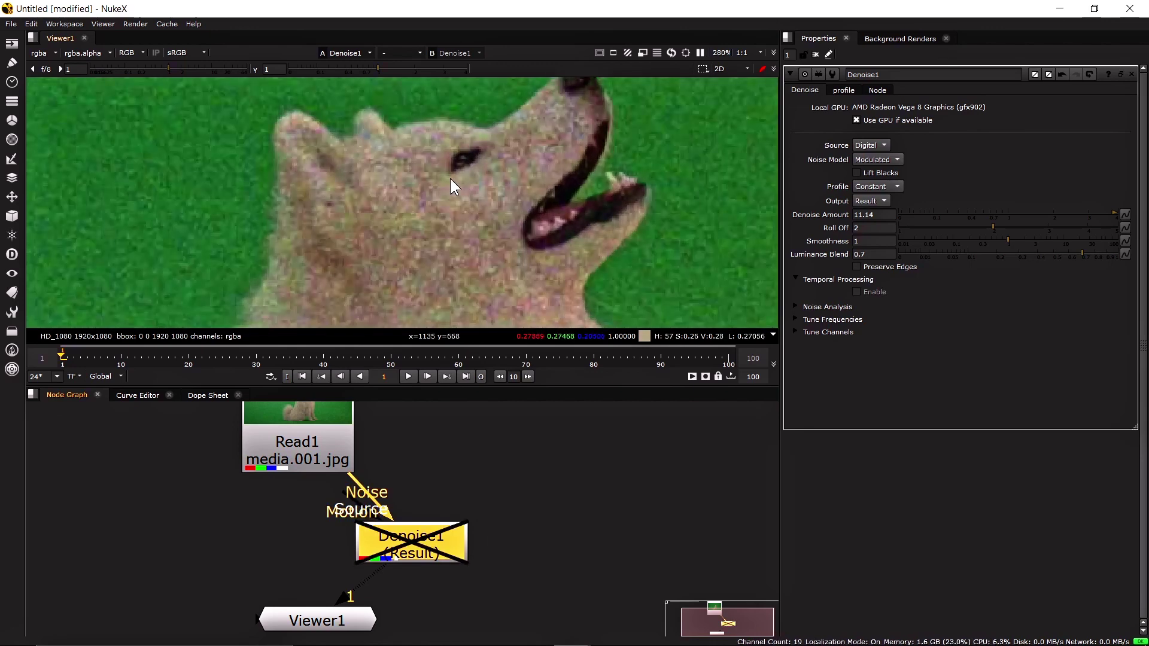
scroll(450, 178, down, 3)
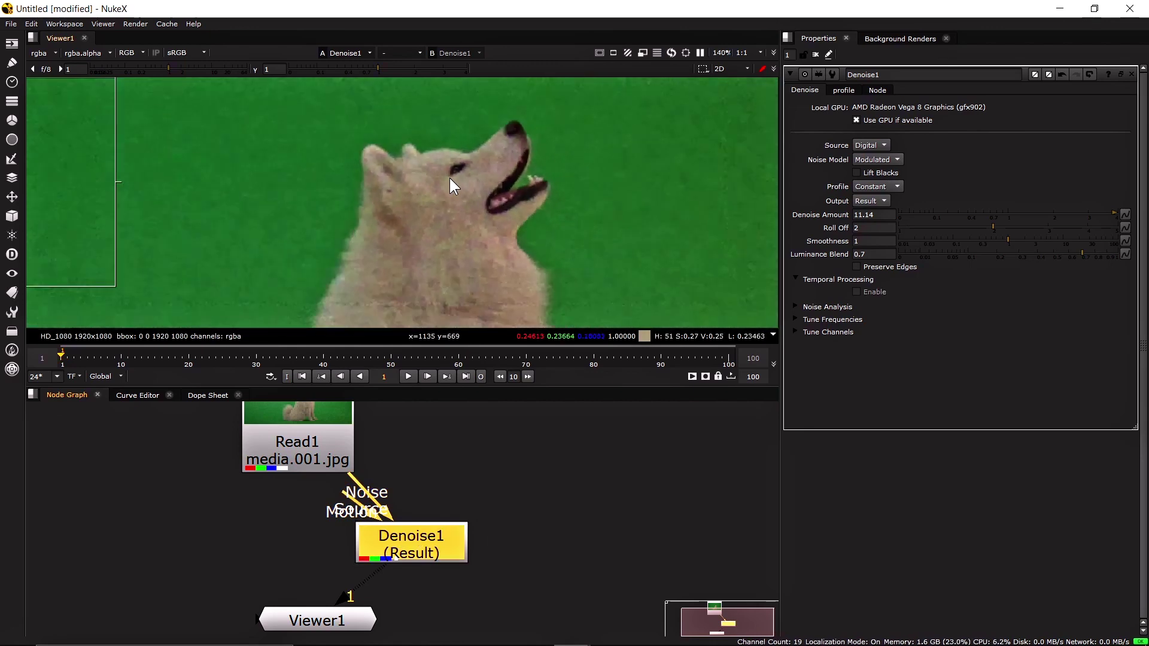
middle_drag(420, 207, 413, 123)
middle_drag(455, 167, 466, 245)
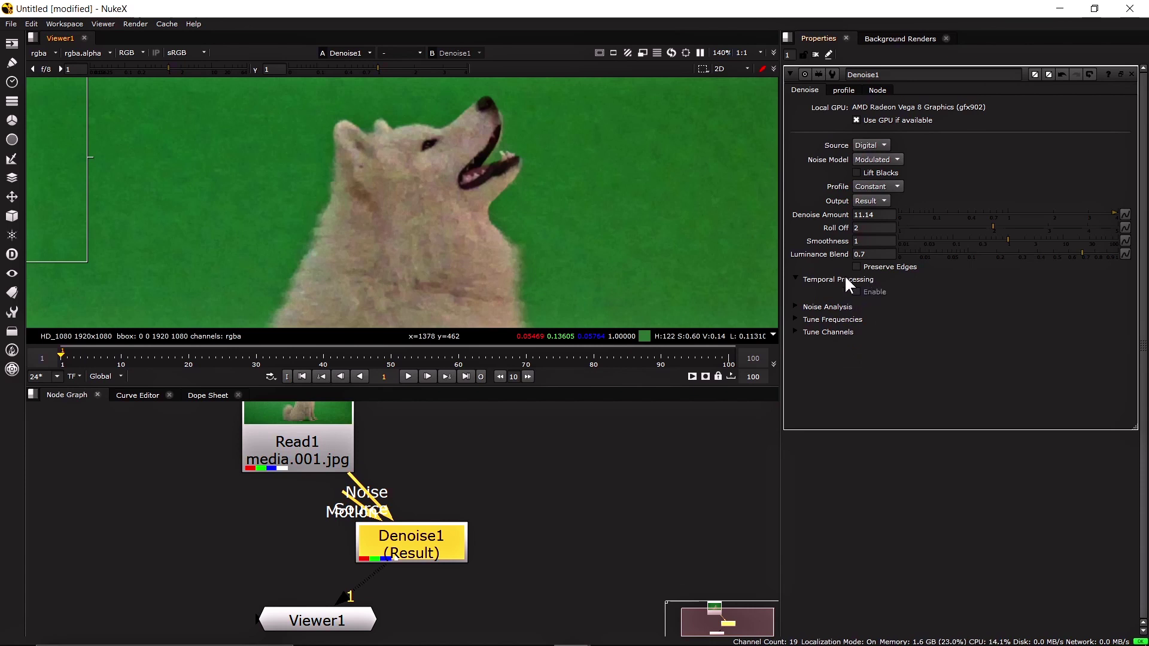
Bring Smoothness down to 11.5 from its 100 maximum, and set Luminance Blend to 0.91, ending at 0.89.
drag(1007, 238, 1118, 238)
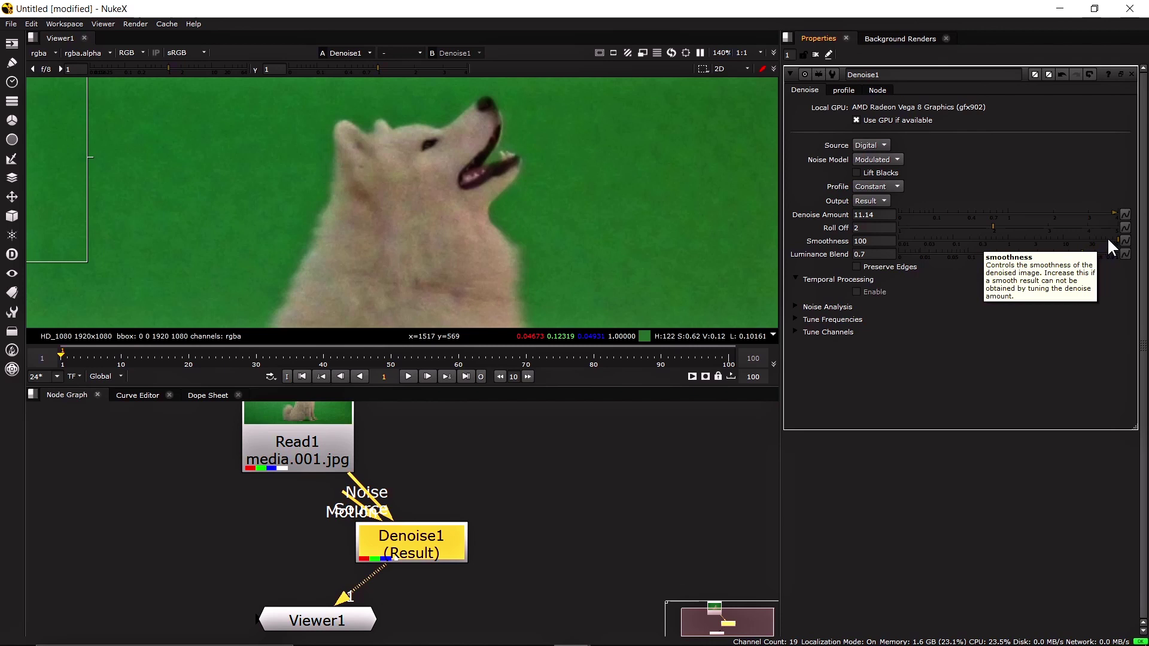
drag(1107, 237, 1065, 239)
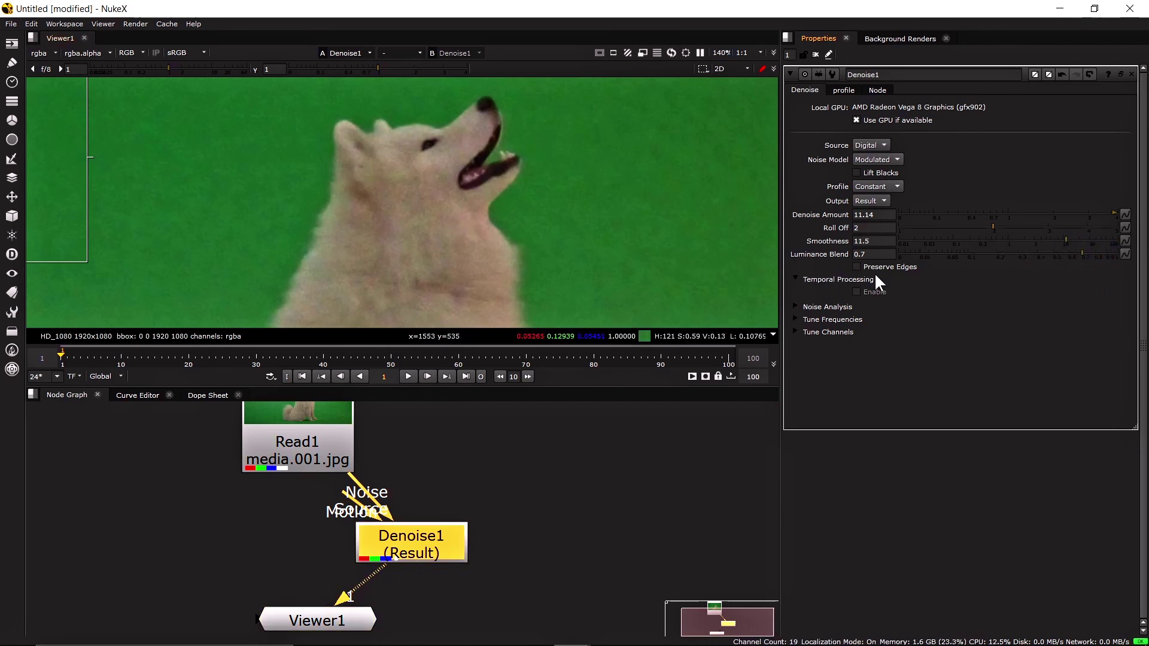
double_click(868, 254)
text(0.91)
key(Return)
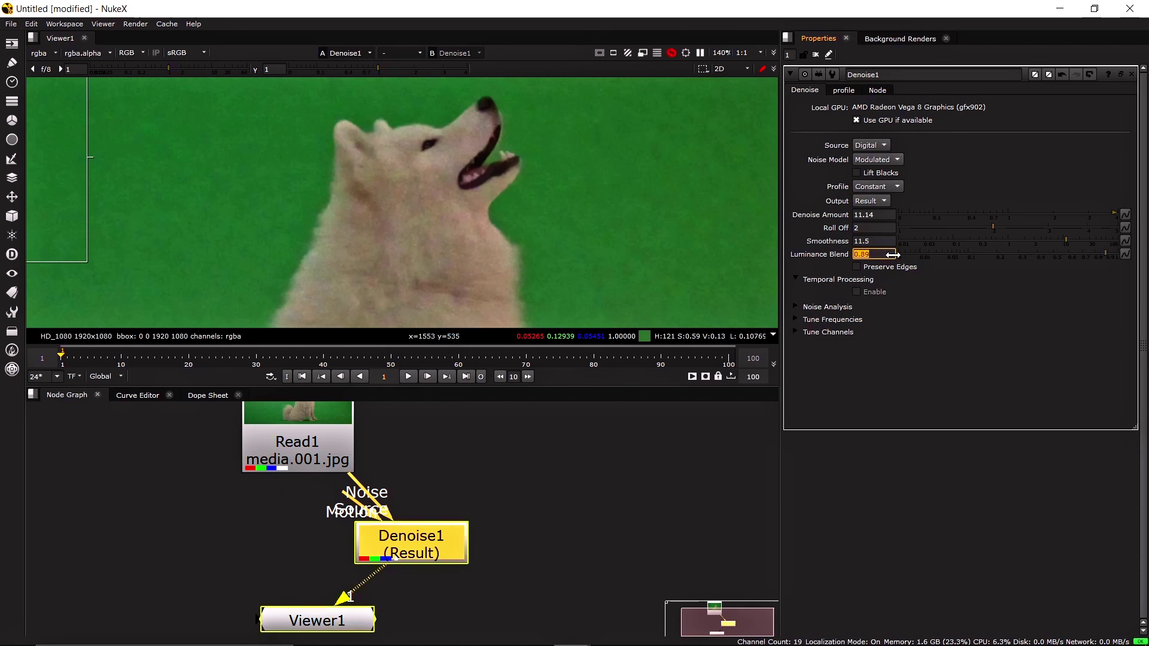
scroll(894, 256, down, 2)
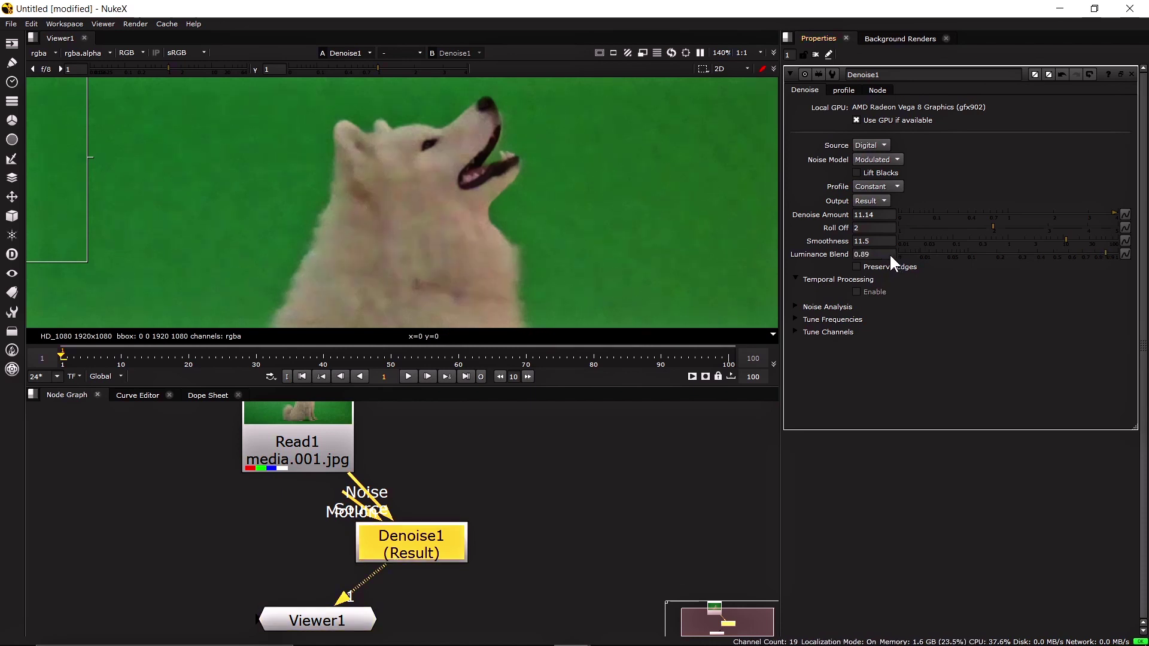
scroll(469, 210, up, 2)
scroll(473, 212, down, 3)
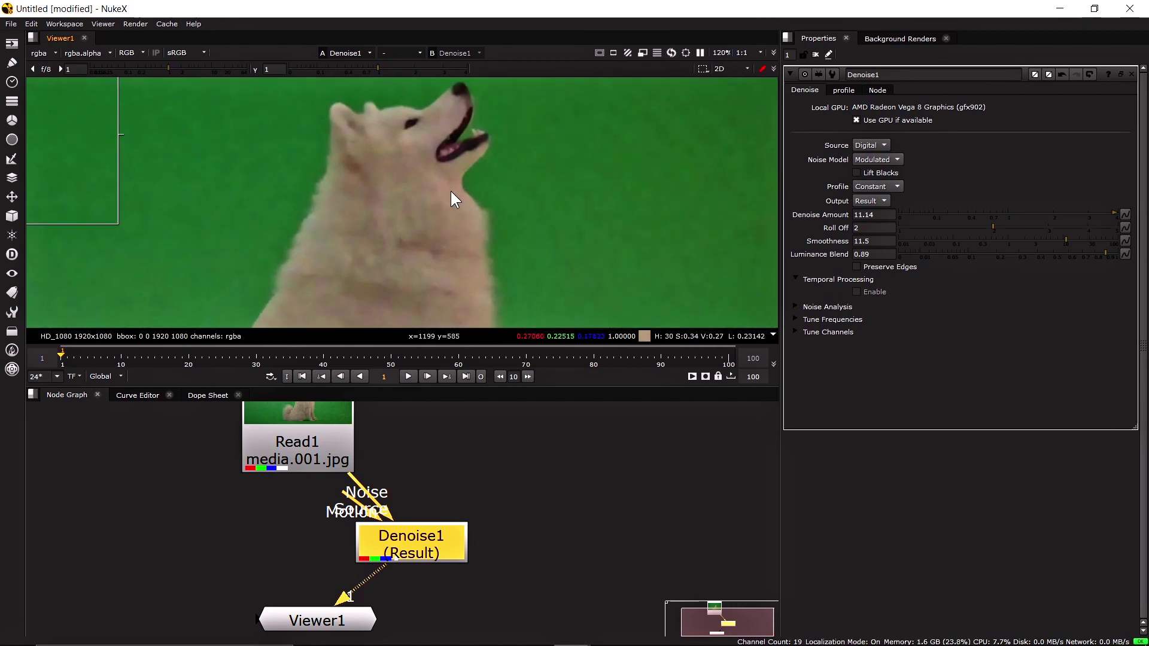
Under Tune Channels, set Luminance Gain to 5.25 and Chrominance Gain to 7.15.
click(796, 333)
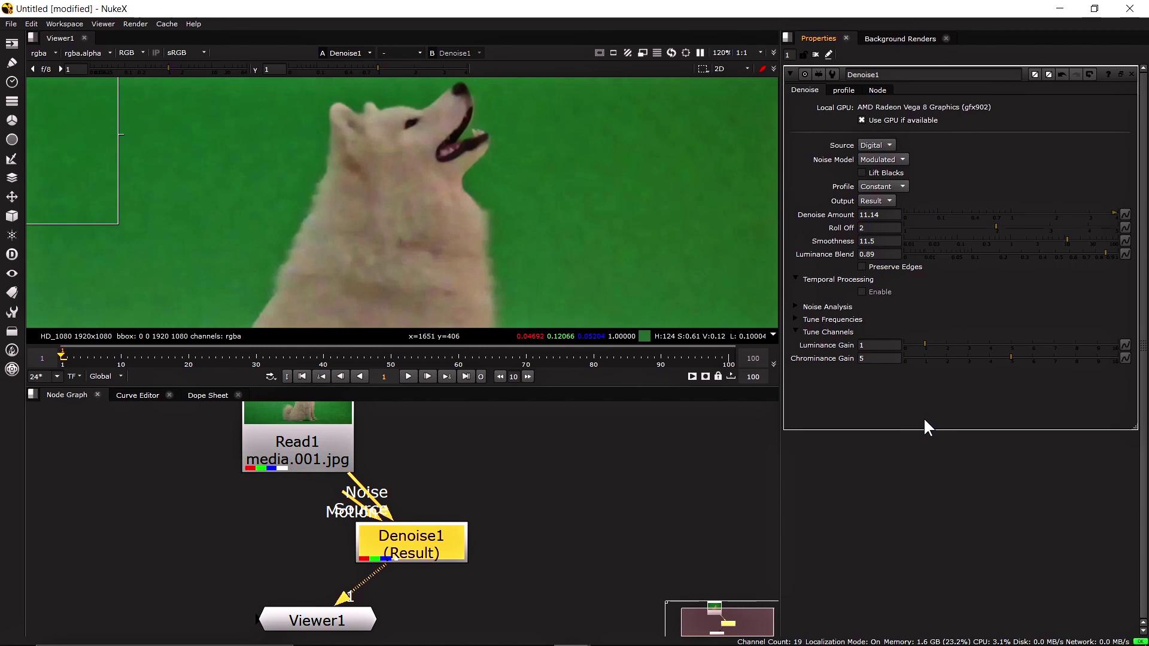
click(1015, 345)
click(1055, 358)
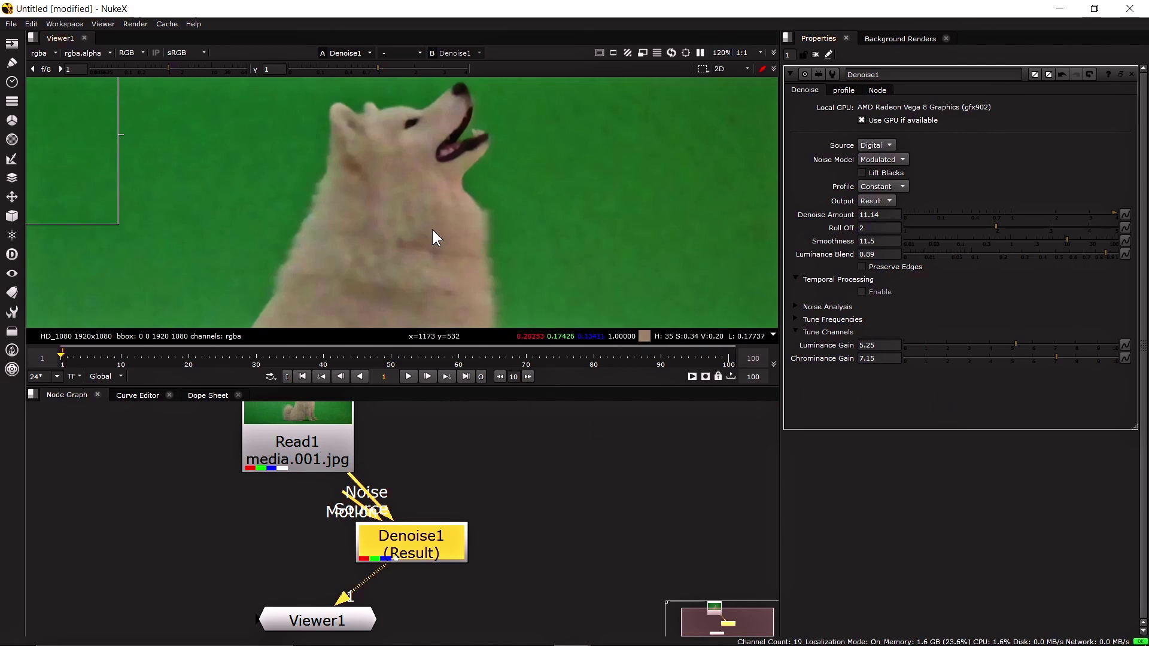
scroll(432, 227, up, 2)
scroll(435, 206, down, 5)
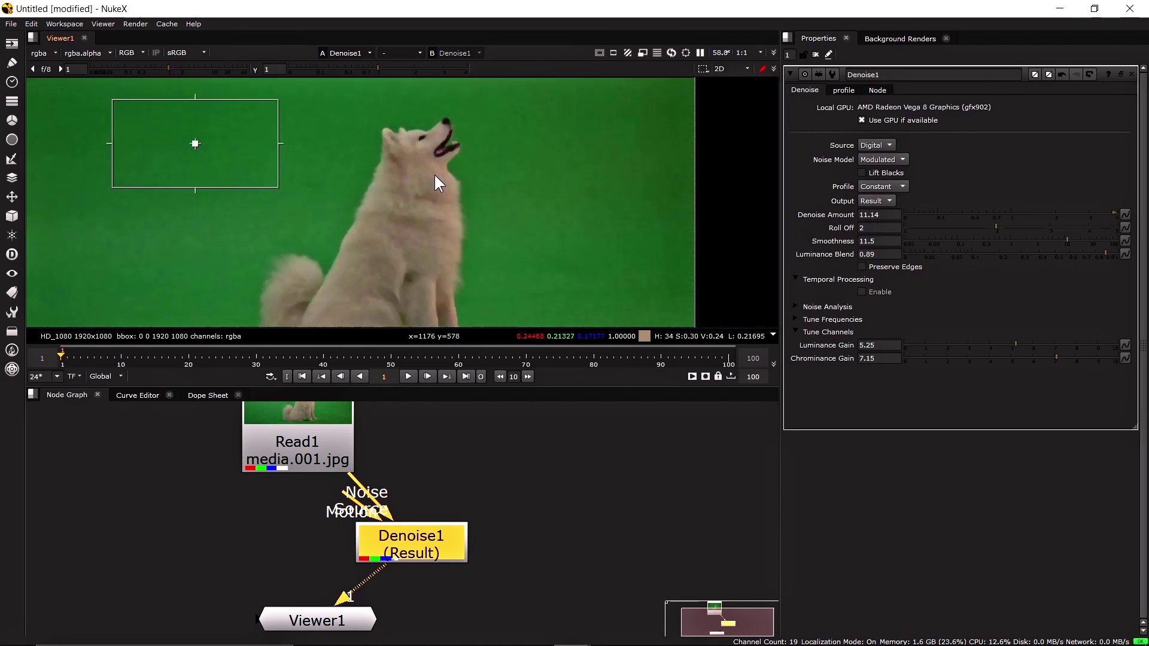
scroll(502, 183, up, 5)
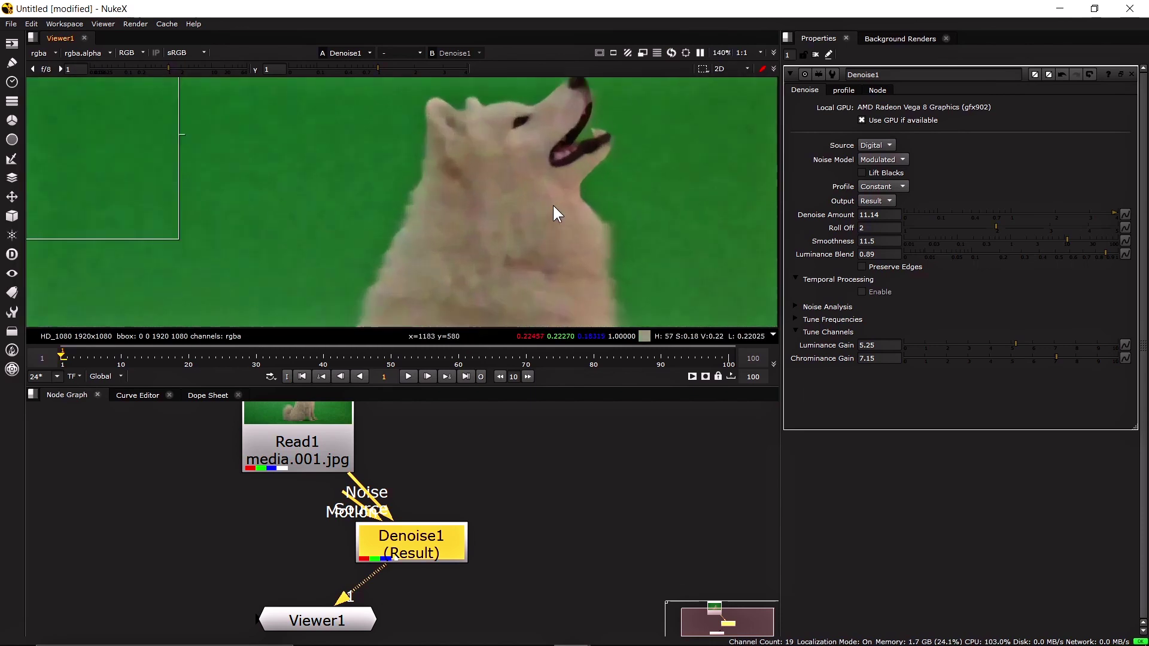
drag(425, 562, 441, 567)
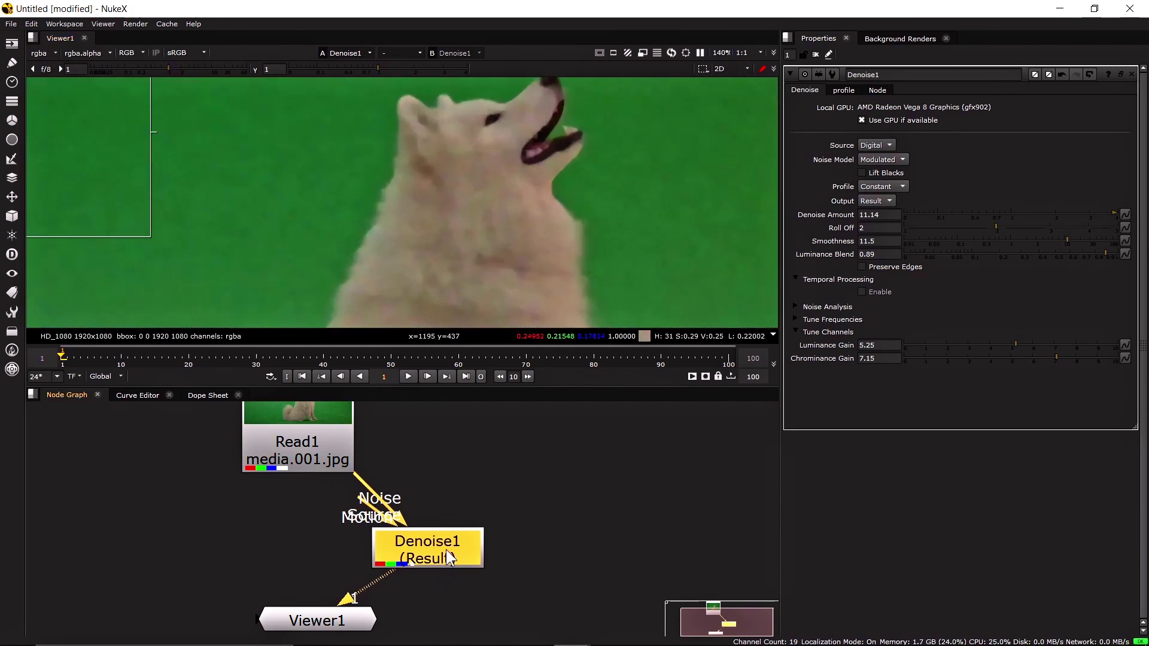
key(d)
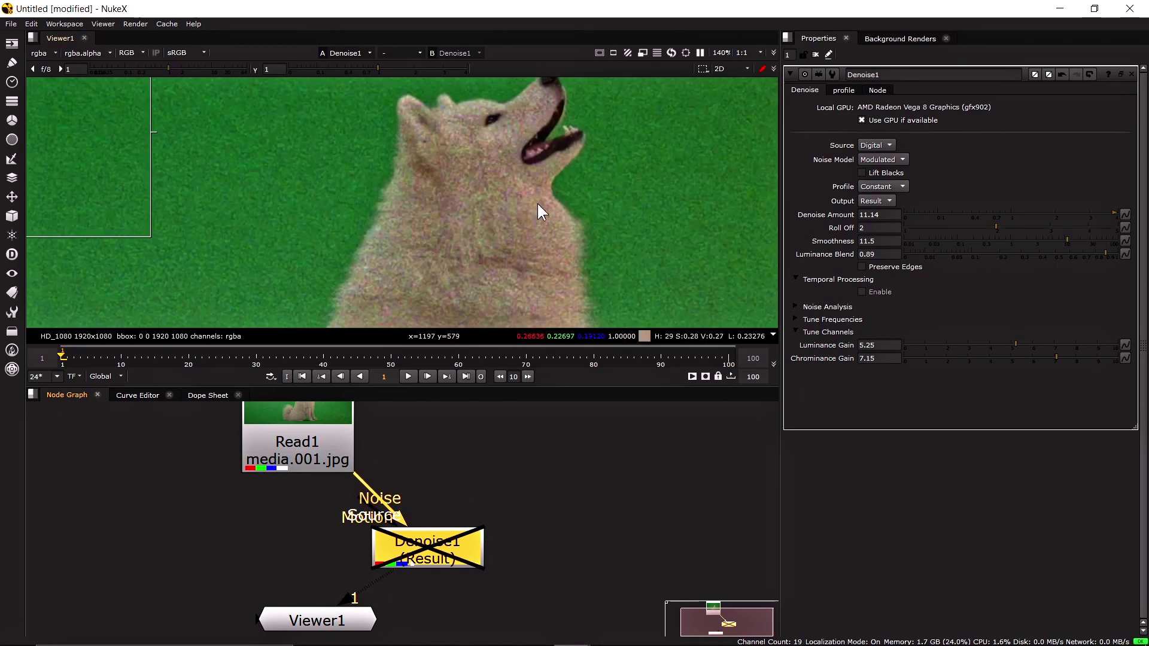
scroll(478, 192, up, 4)
scroll(445, 188, down, 1)
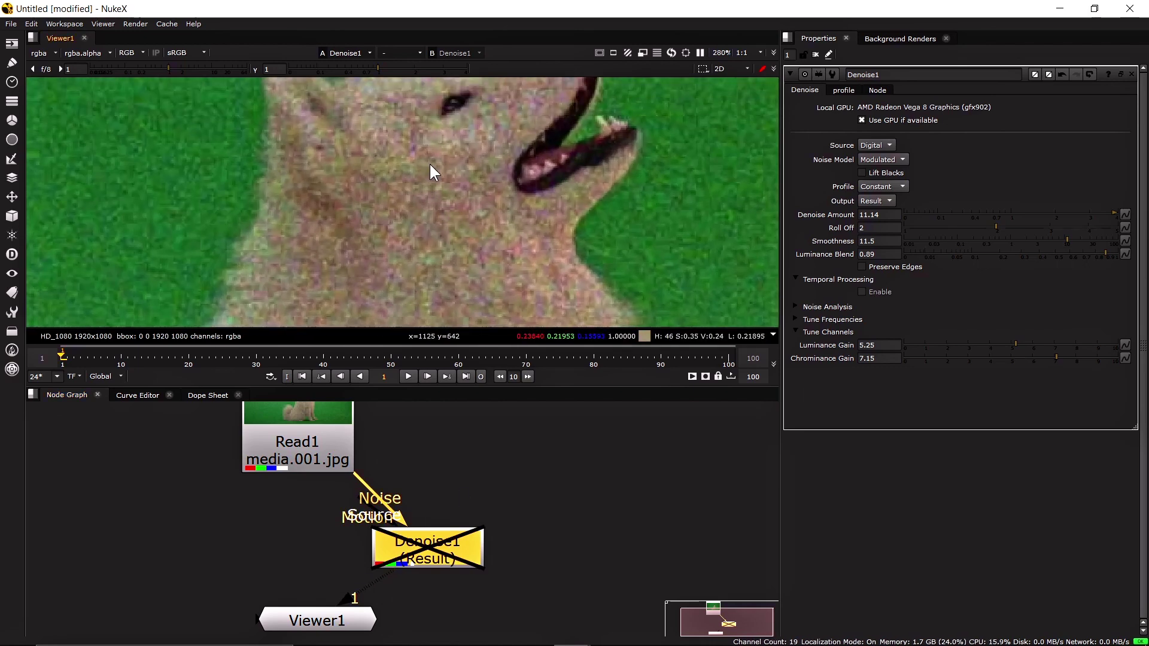
scroll(434, 203, down, 1)
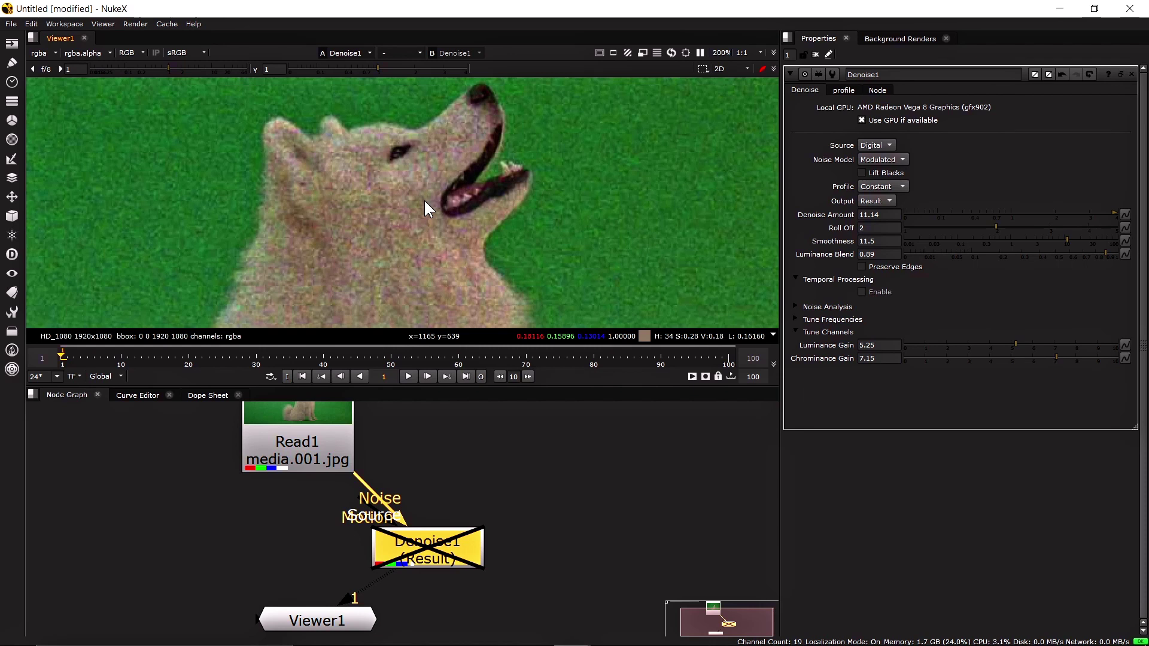
key(d)
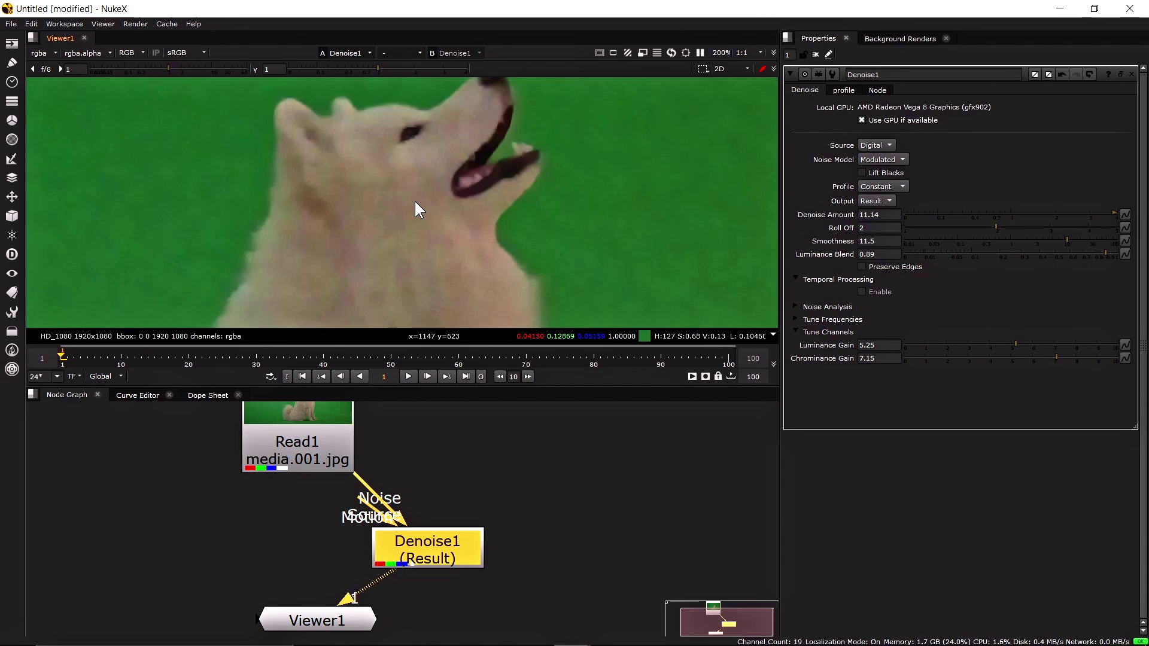
scroll(414, 199, down, 5)
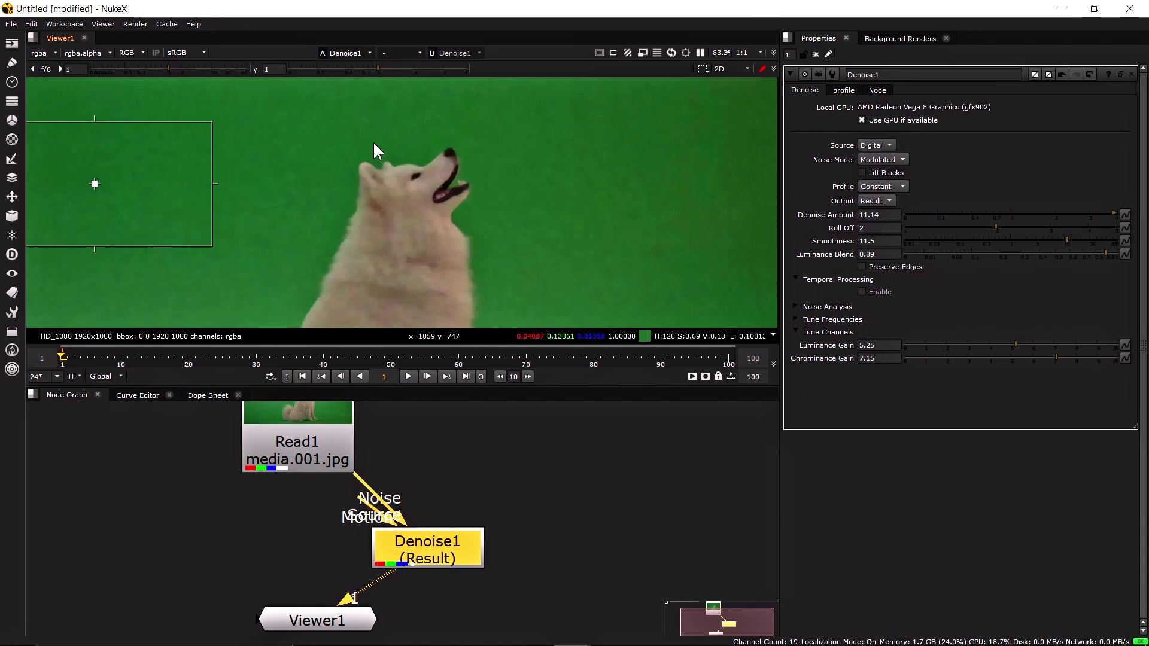
scroll(393, 241, down, 2)
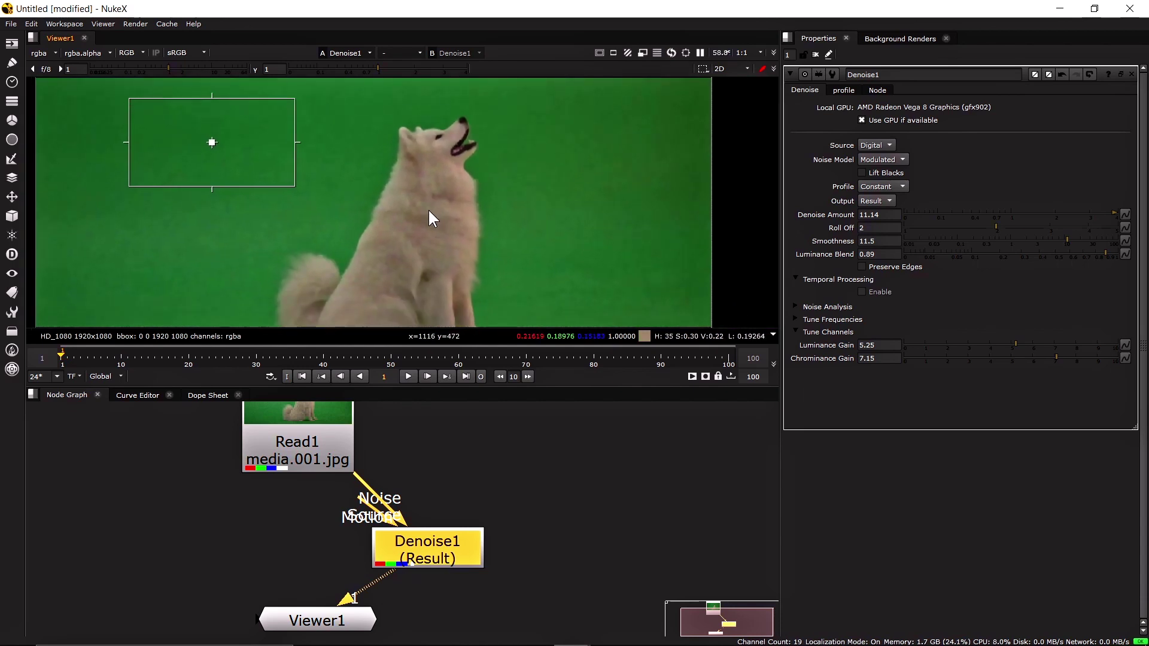
scroll(428, 208, down, 2)
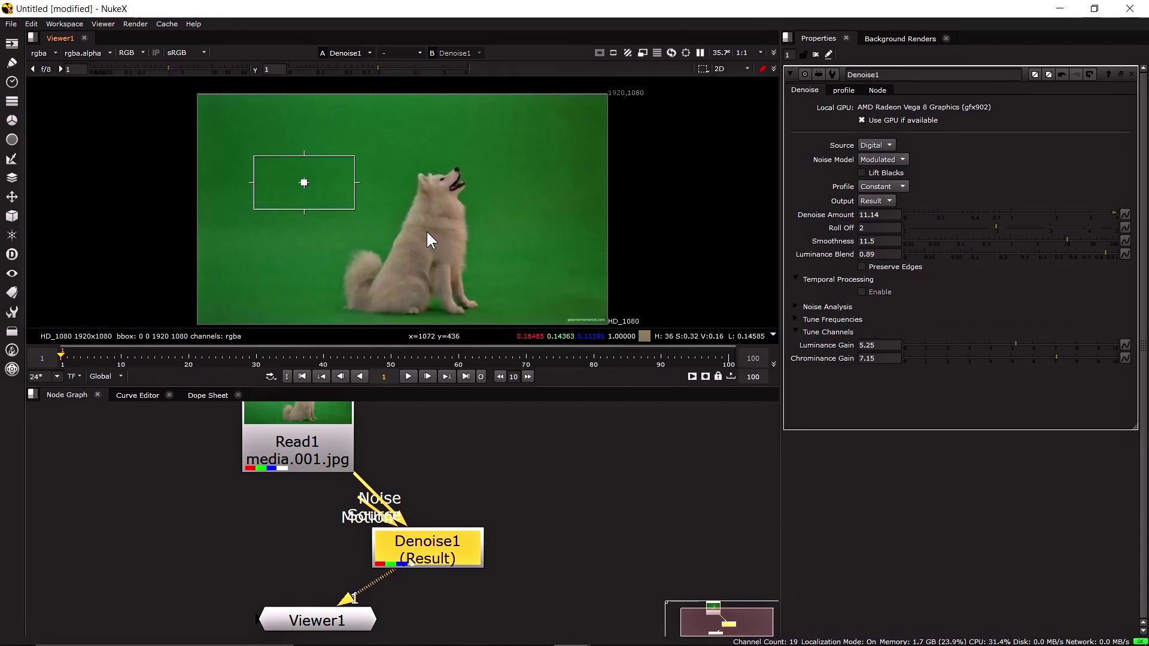
scroll(426, 230, up, 2)
scroll(418, 209, up, 2)
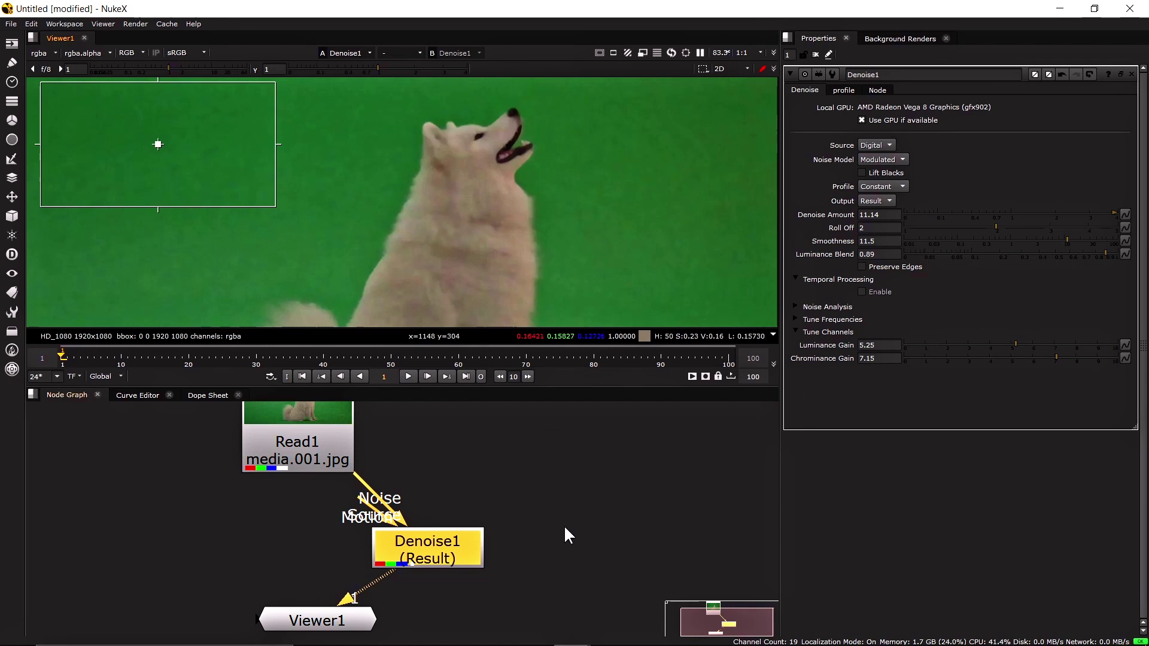